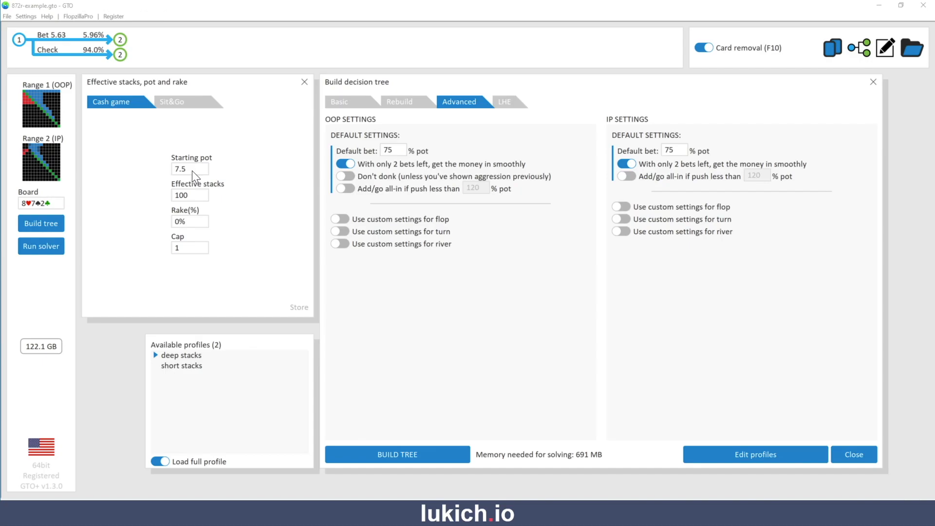
# Review both players' starting ranges, the stack and tree settings, and the combo strategies and EV summary of the first OOP decision
pyautogui.click(45, 111)
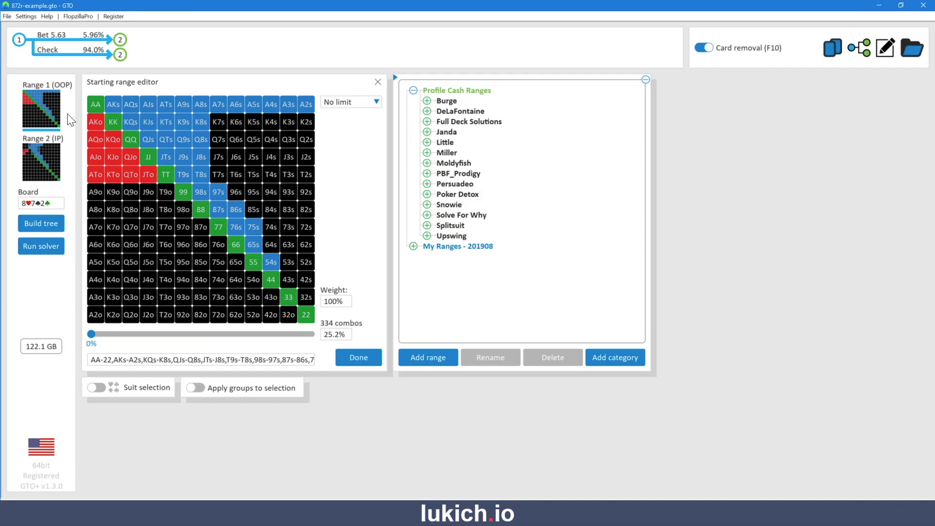
pyautogui.click(50, 159)
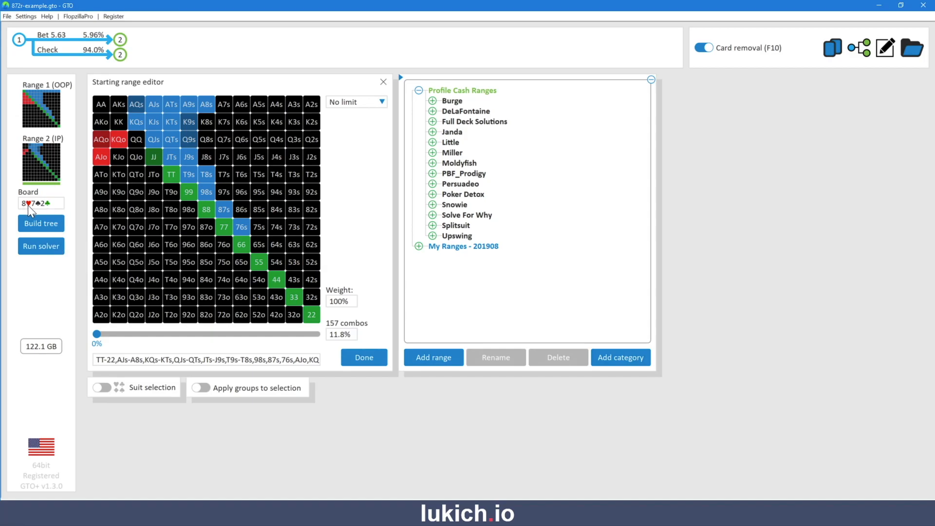
pyautogui.click(48, 224)
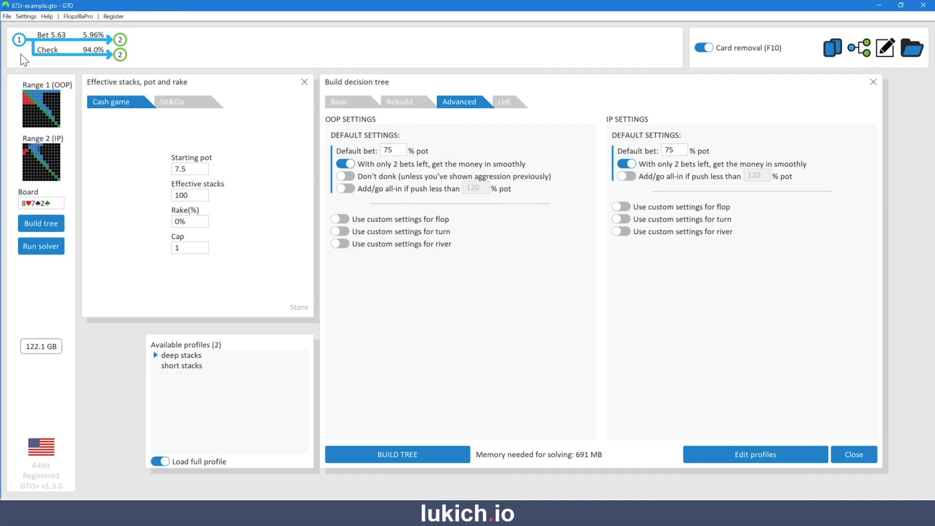
pyautogui.click(16, 42)
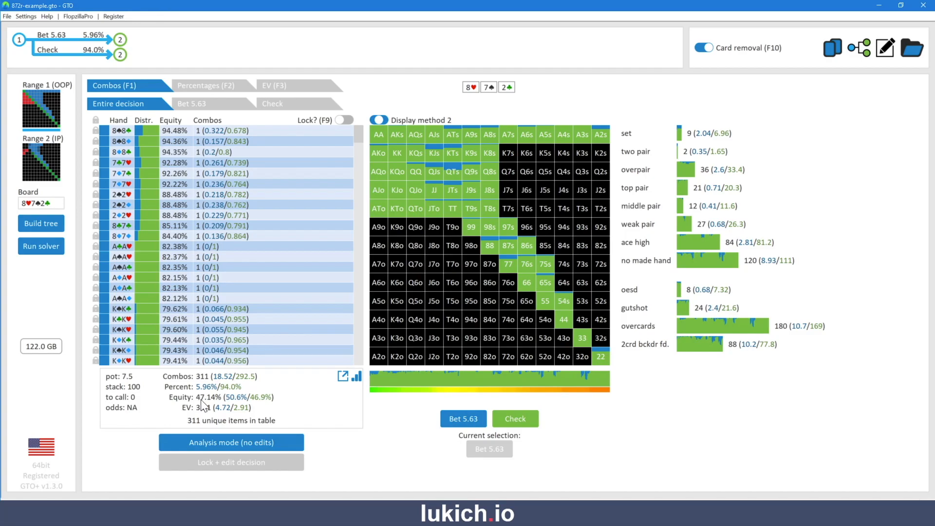
pyautogui.scroll(-4, 146, 240)
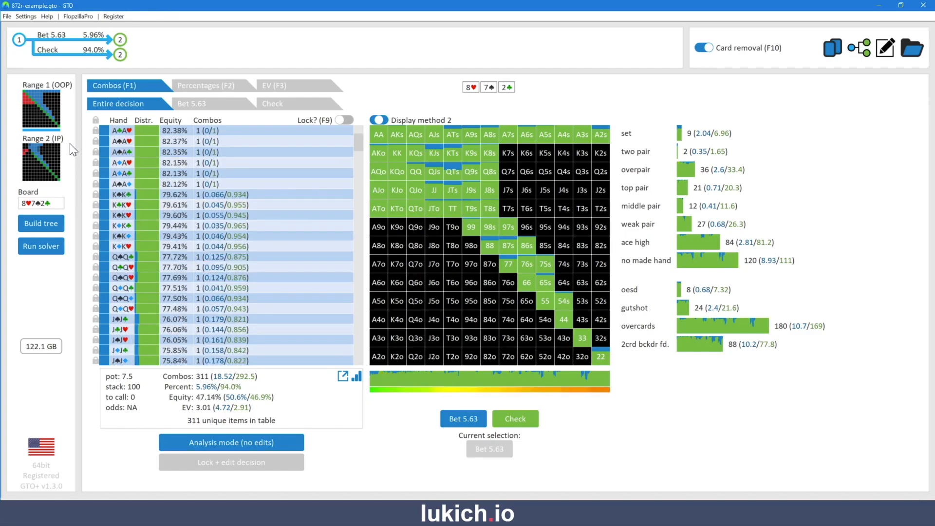
pyautogui.moveTo(210, 405)
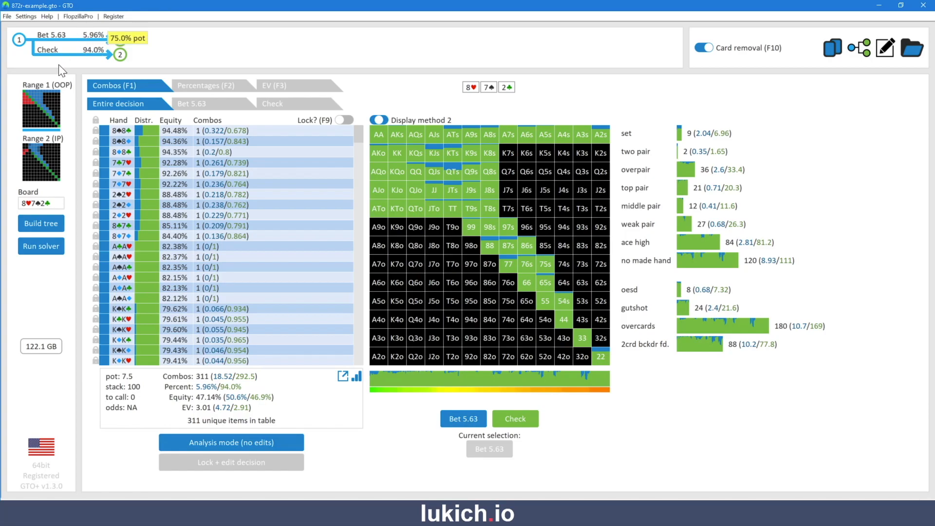
# Look at the OOP custom flop bet-size options in the advanced tree settings, leaving custom flop settings off
pyautogui.click(37, 226)
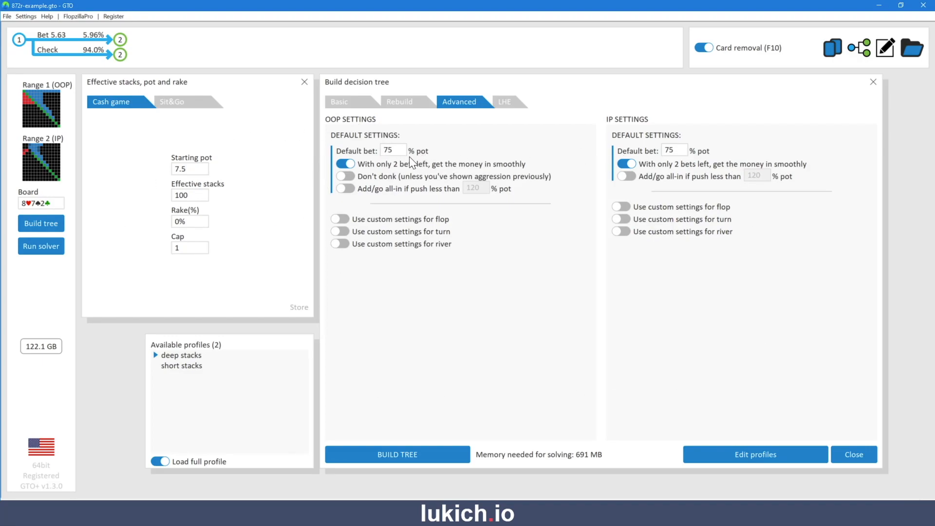
pyautogui.click(342, 219)
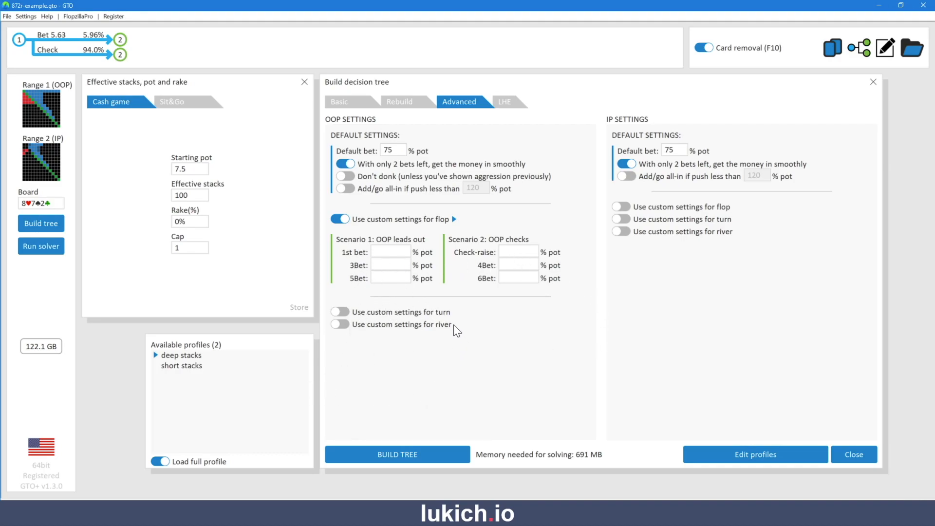
pyautogui.click(342, 219)
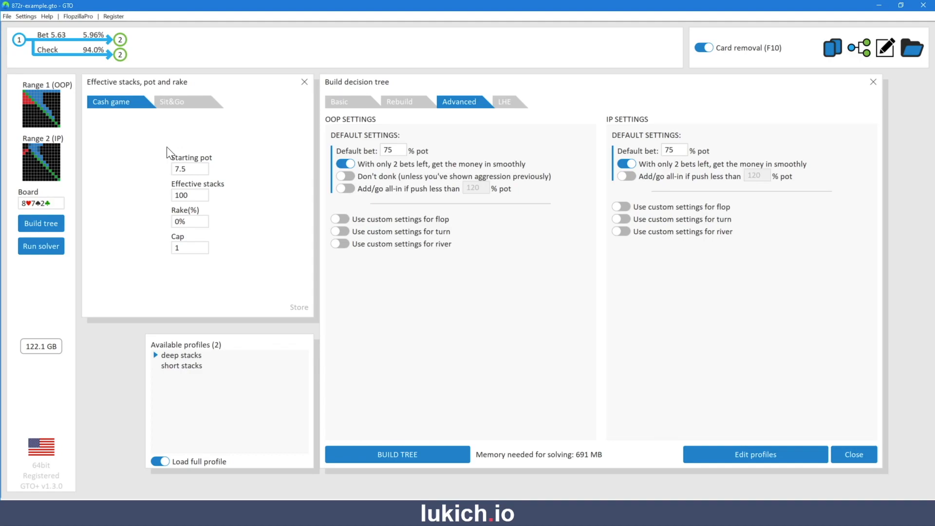
# Open the decision tree for editing and import the current tree into the tree editor
pyautogui.click(867, 53)
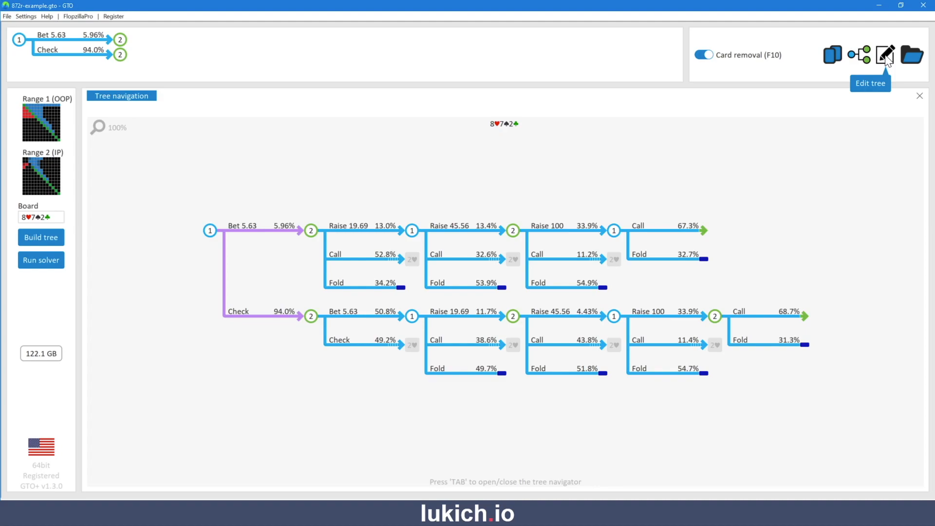
pyautogui.click(886, 58)
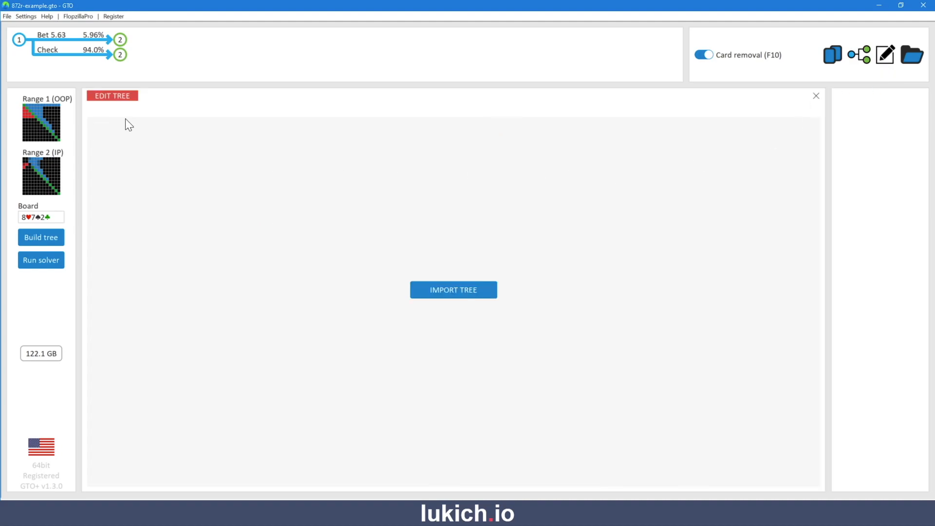
pyautogui.click(449, 295)
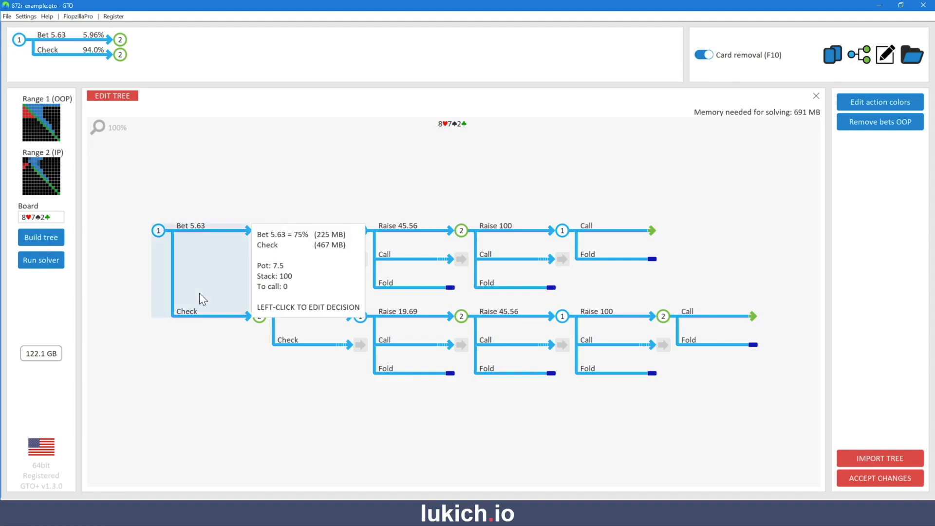
pyautogui.click(630, 369)
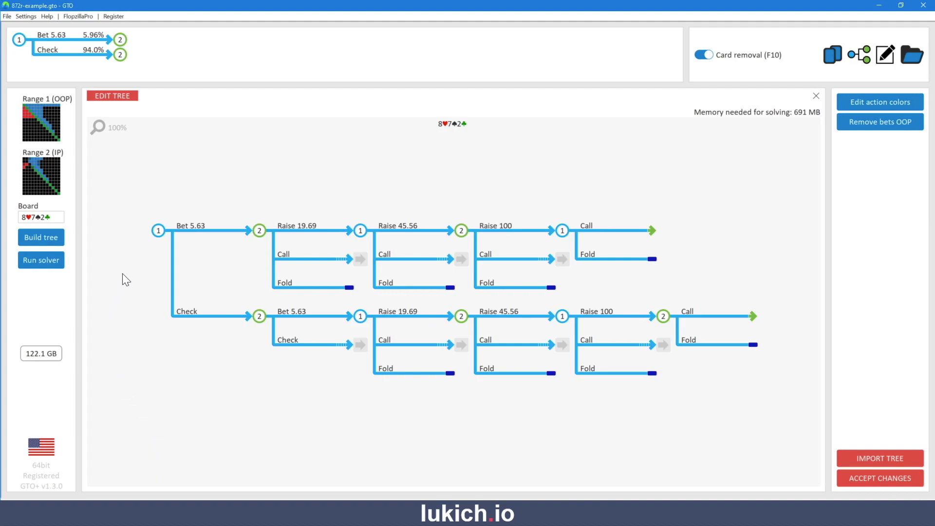
# In the first OOP decision, remove Check and add it again, followed by the current "Advanced" settings
pyautogui.click(199, 273)
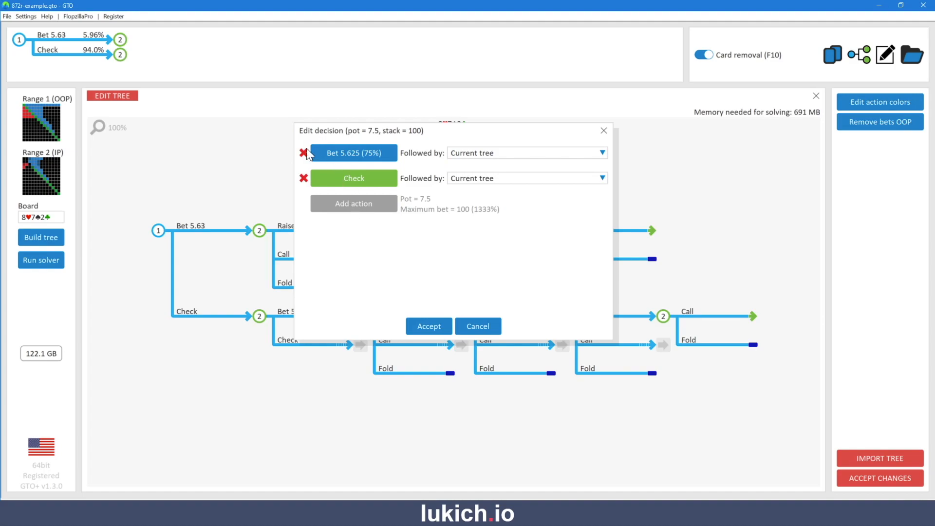
pyautogui.click(302, 178)
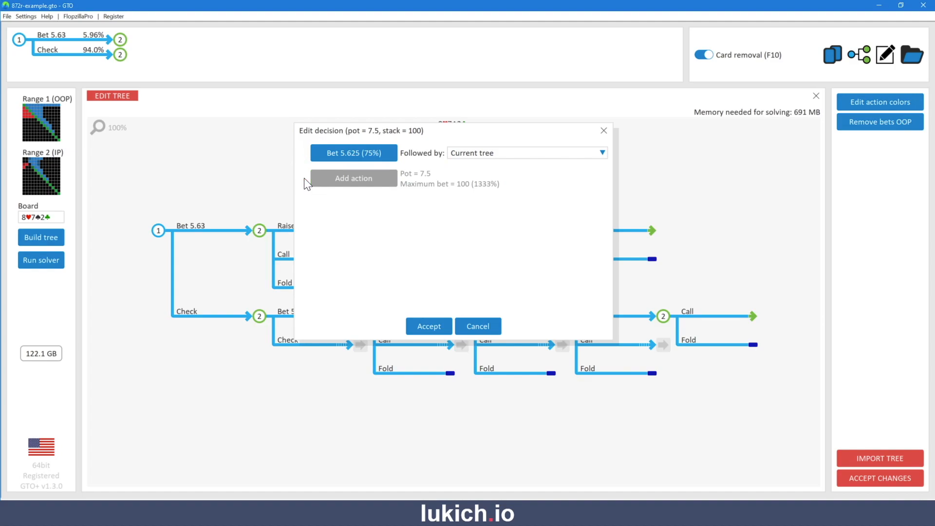
pyautogui.click(356, 183)
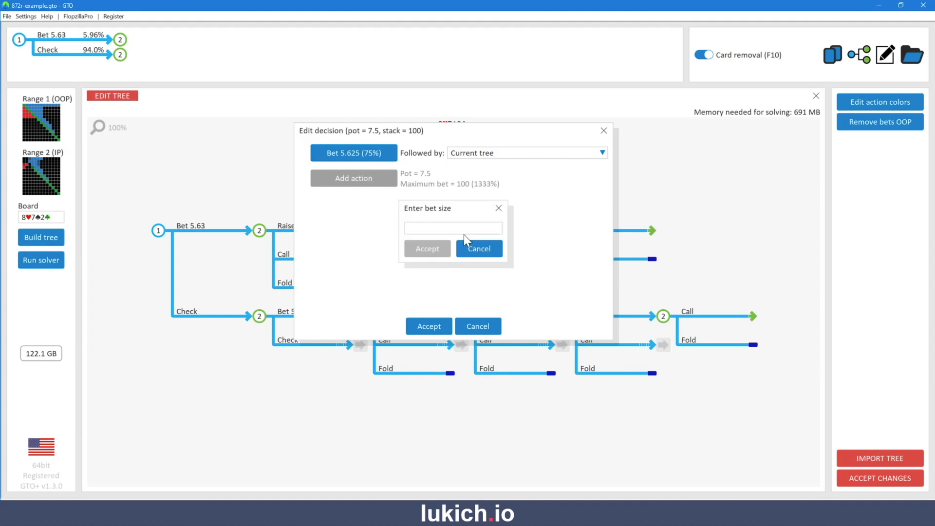
pyautogui.write('c')
pyautogui.click(429, 249)
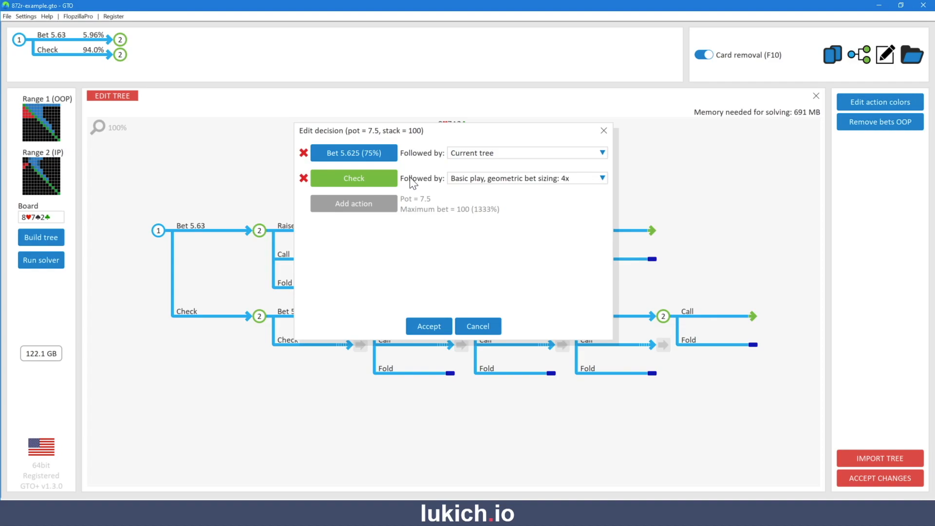
pyautogui.click(469, 177)
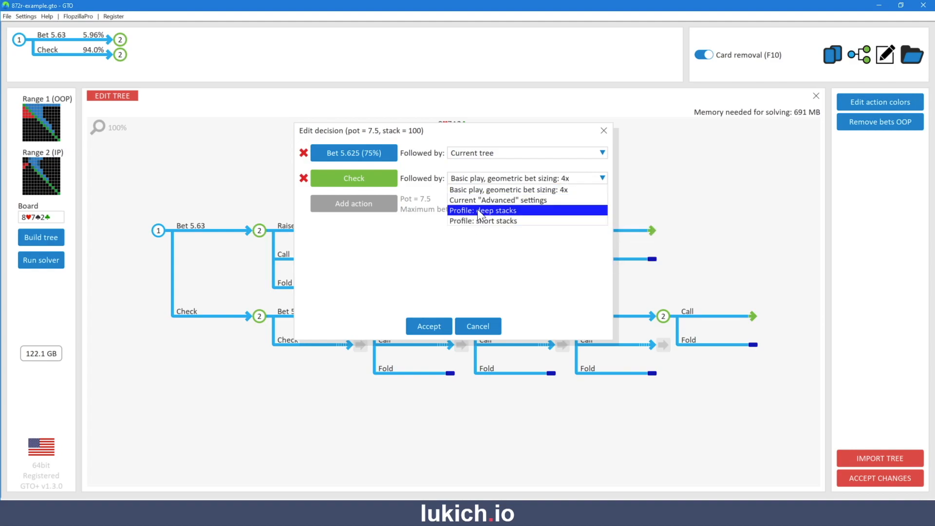
pyautogui.click(481, 201)
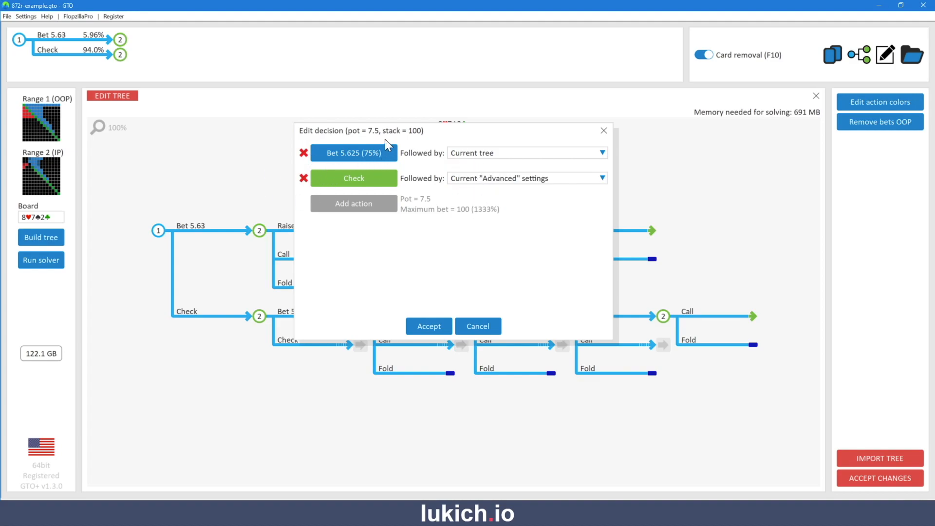
# Try adding a bet of 33 to the first OOP decision, and remove it
pyautogui.click(373, 205)
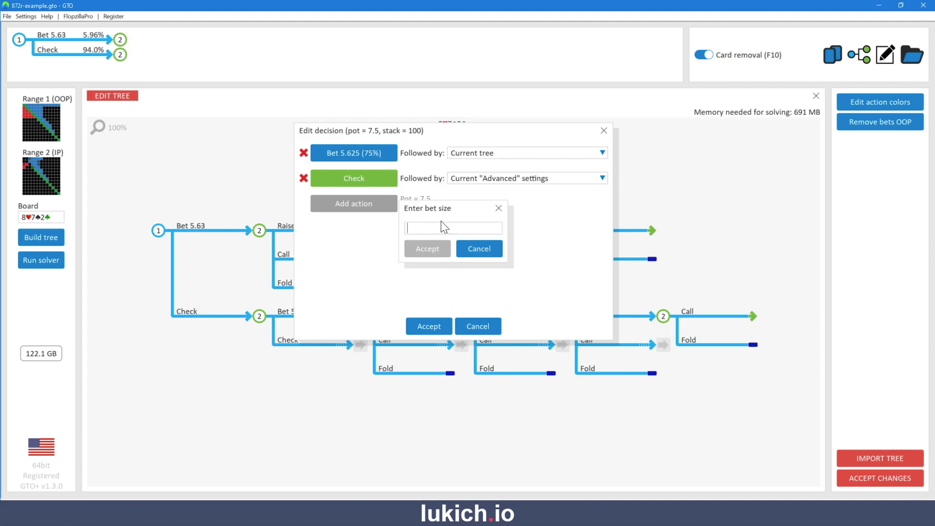
pyautogui.write('33')
pyautogui.click(416, 250)
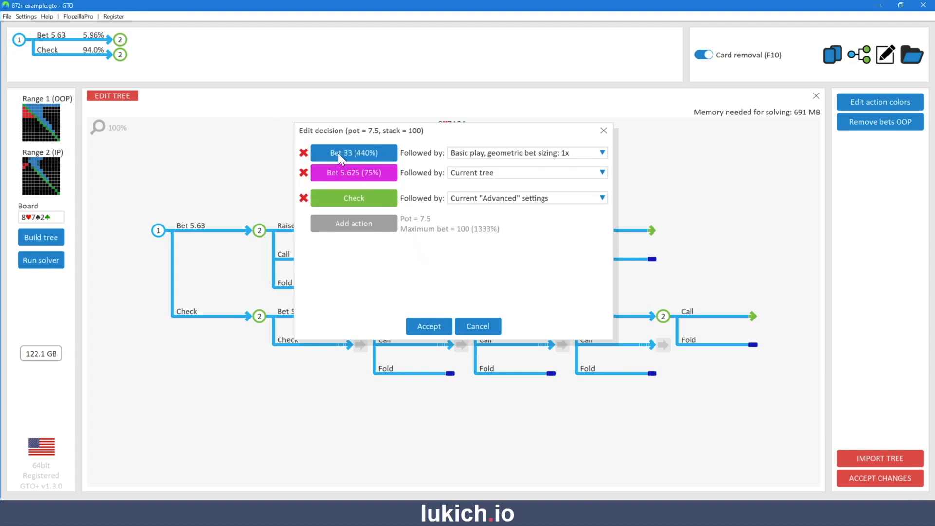
pyautogui.click(307, 152)
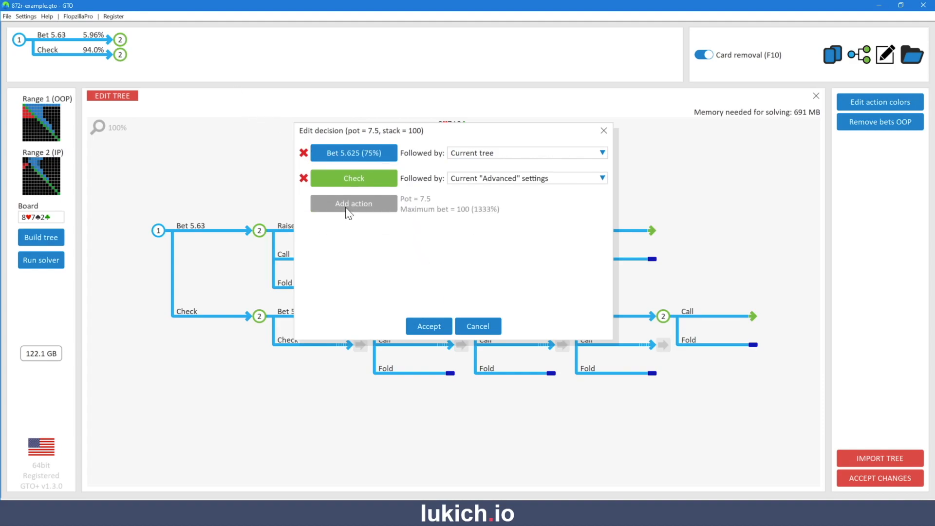
# Add a bet of 33% of the pot to the first OOP decision
pyautogui.click(345, 207)
pyautogui.write('33%')
pyautogui.press('Return')
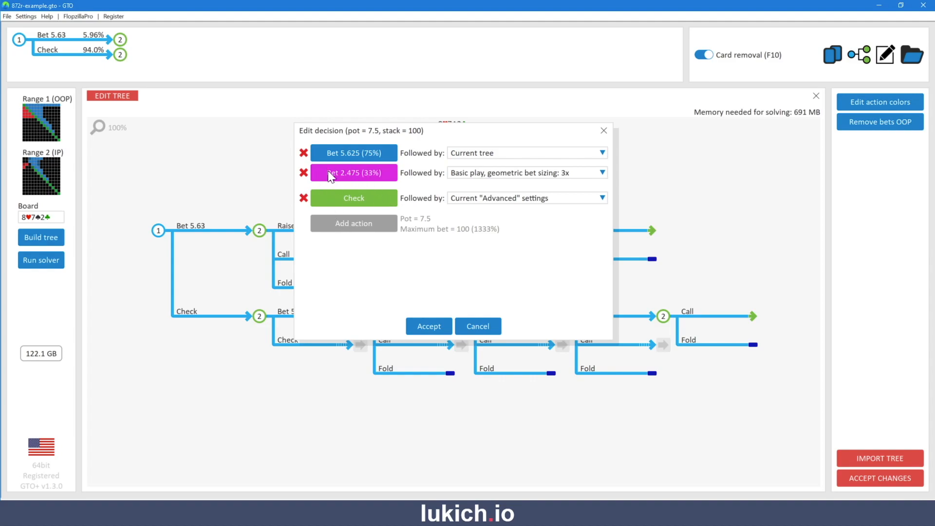
pyautogui.click(351, 225)
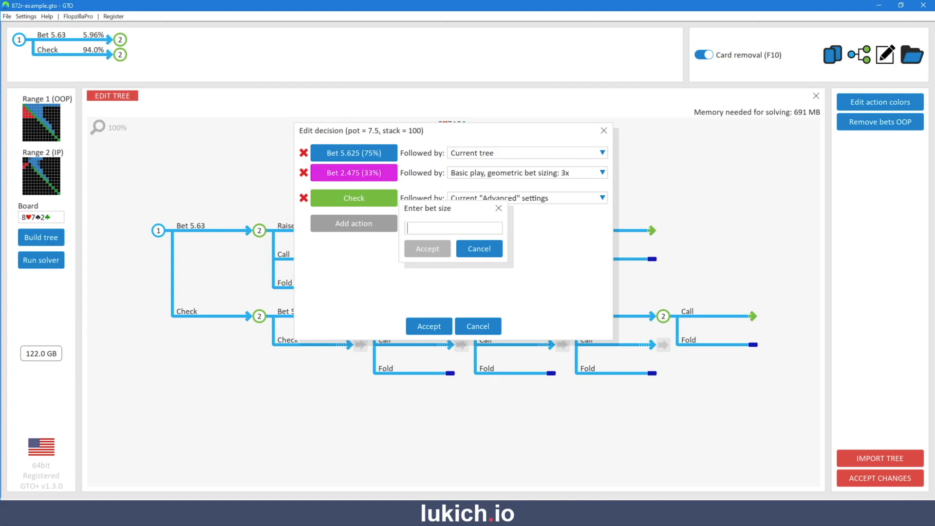
pyautogui.write('33')
pyautogui.write('%')
pyautogui.click(465, 250)
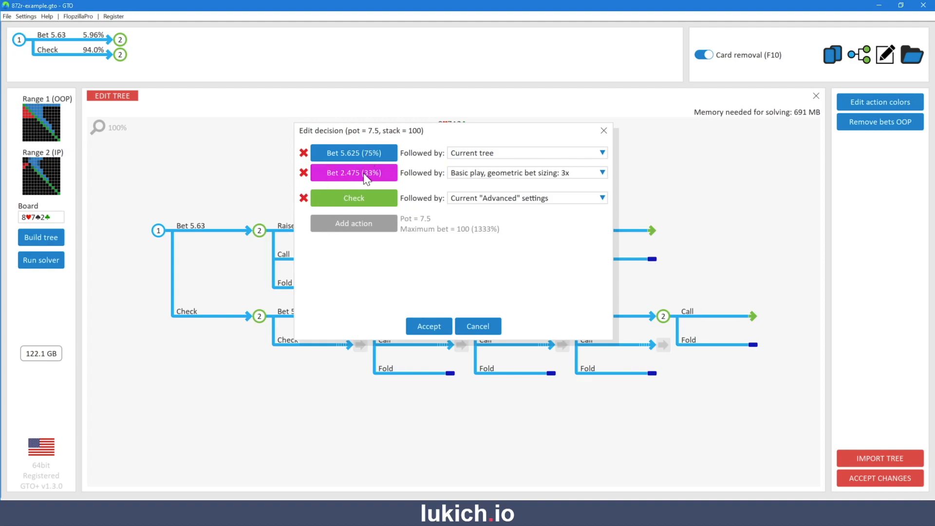
# Have the 33% bet followed by the current "Advanced" settings and accept the edited first OOP decision
pyautogui.click(467, 175)
pyautogui.click(469, 193)
pyautogui.click(471, 175)
pyautogui.moveTo(472, 183)
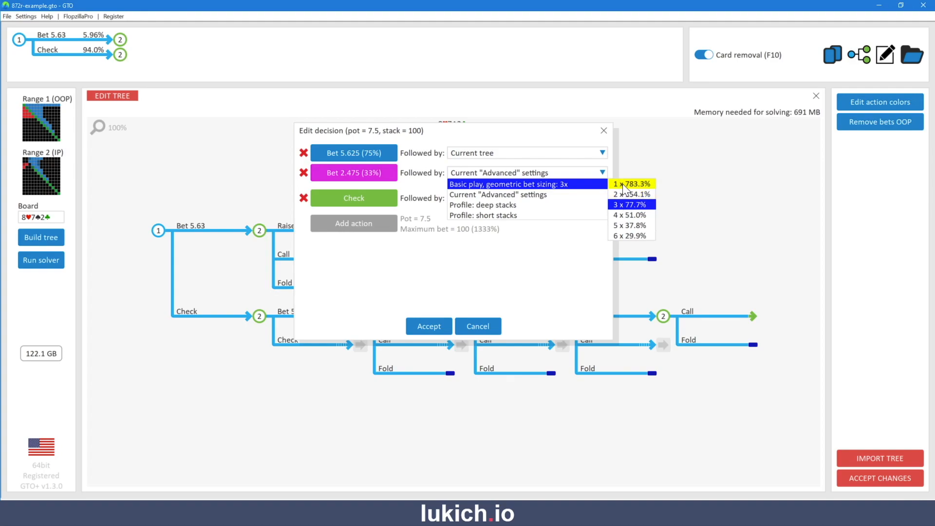
pyautogui.click(549, 194)
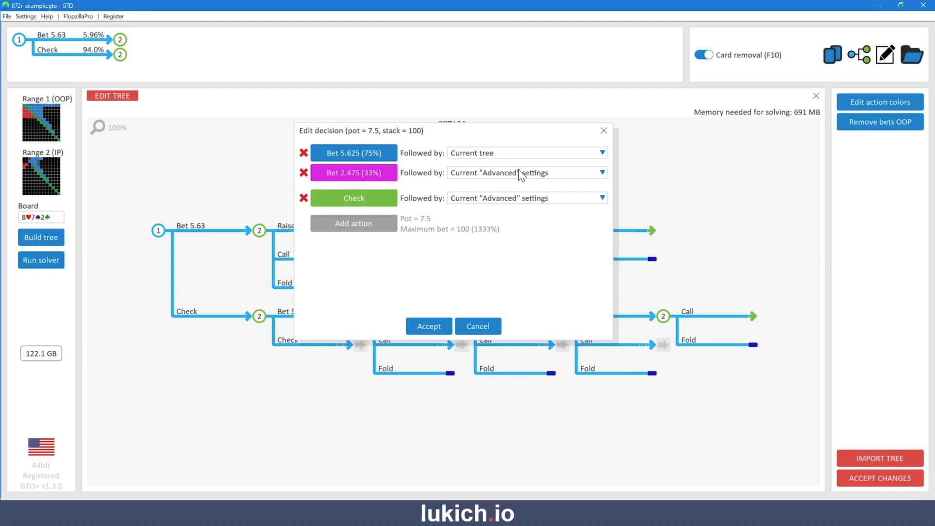
pyautogui.click(428, 326)
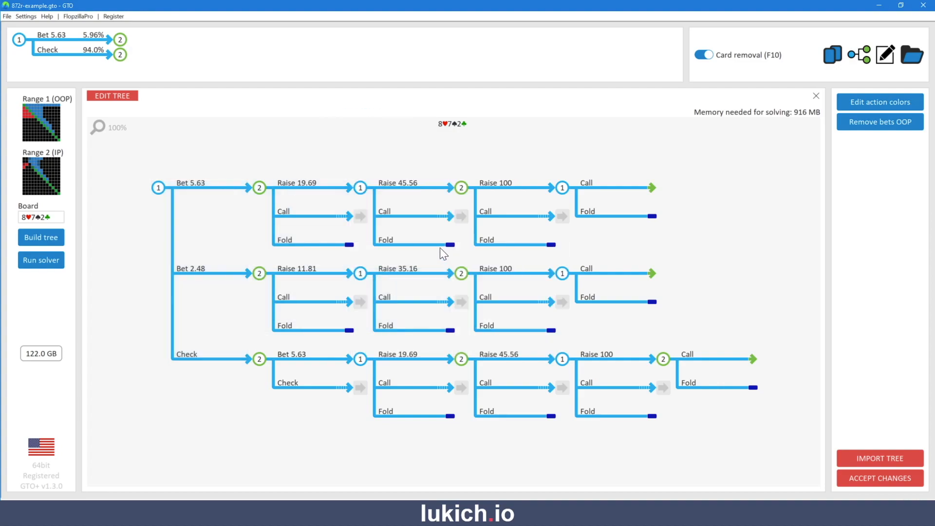
# Remove the 55% raise from OOP's decision facing Raise 19.69 after the 5.63 bet
pyautogui.click(421, 208)
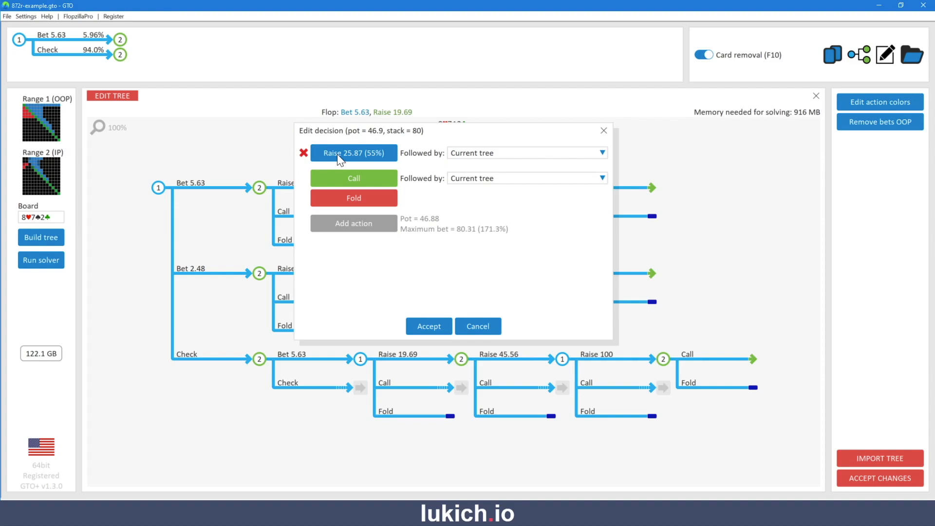
pyautogui.click(305, 153)
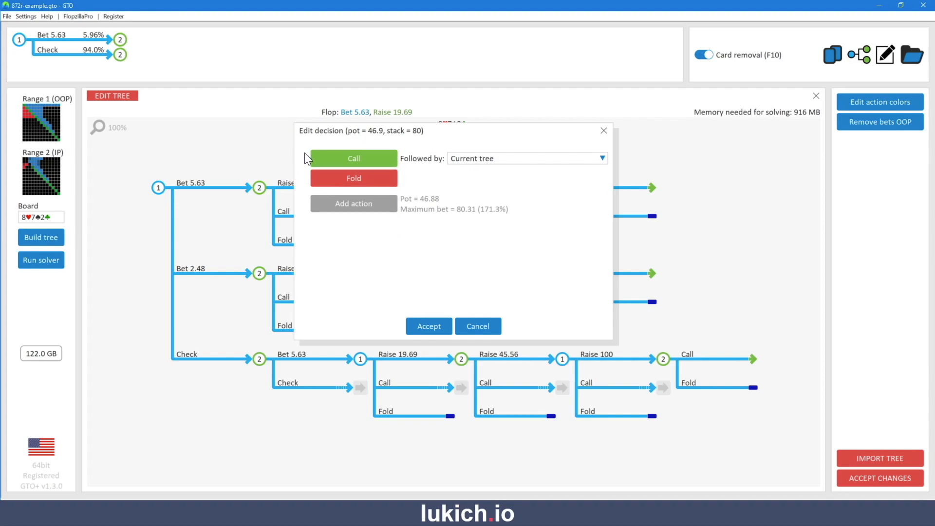
# Try adding a raise of 80 to OOP's decision facing Raise 19.69, and remove it
pyautogui.click(343, 205)
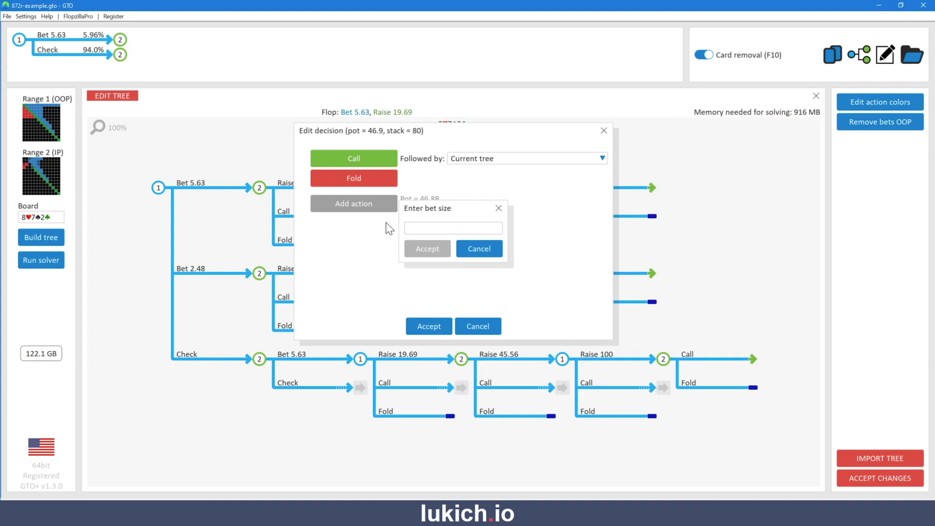
pyautogui.write('80')
pyautogui.press('Return')
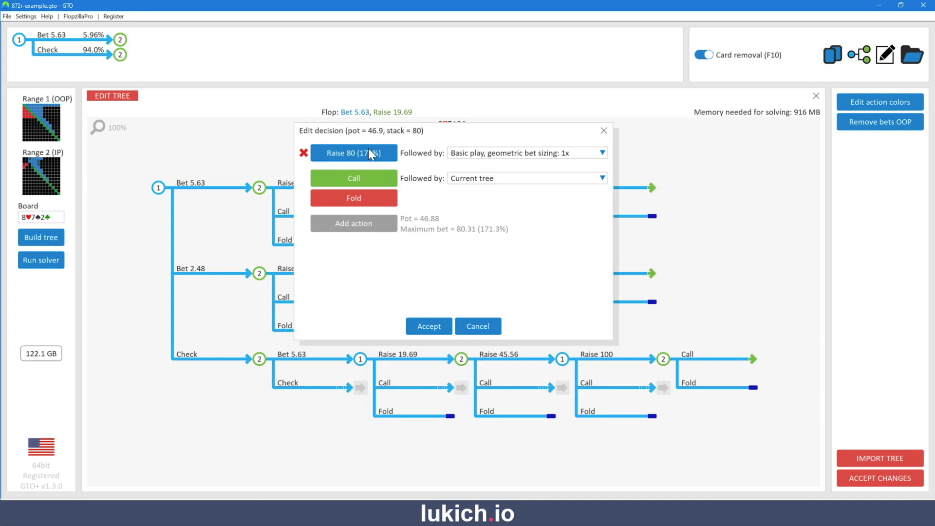
pyautogui.click(303, 152)
# Add an all-in raise to OOP's decision facing Raise 19.69 by entering a size of 1000, and accept the decision
pyautogui.click(363, 203)
pyautogui.write('1000')
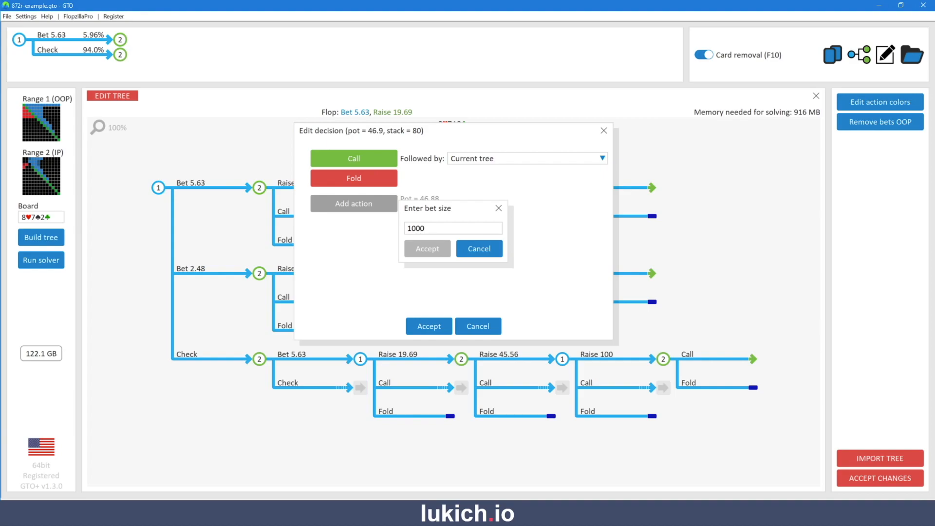
pyautogui.press('Return')
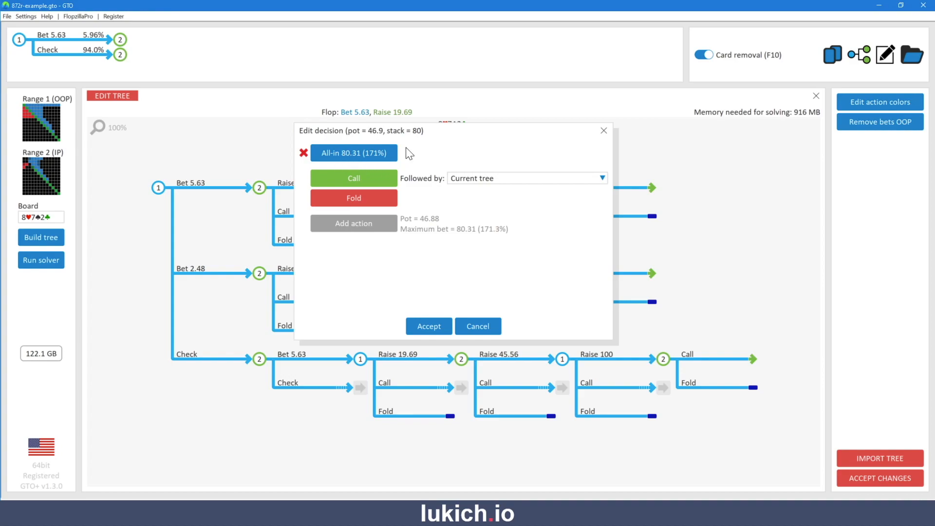
pyautogui.click(422, 327)
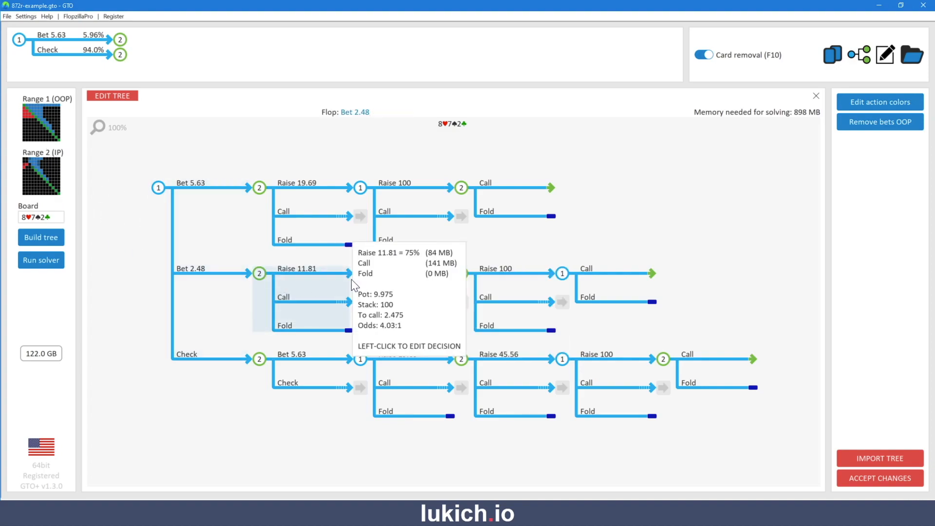
# Remove the raise from OOP's decision facing Raise 11.81 after the 2.48 bet, and accept the decision
pyautogui.click(407, 298)
pyautogui.click(304, 153)
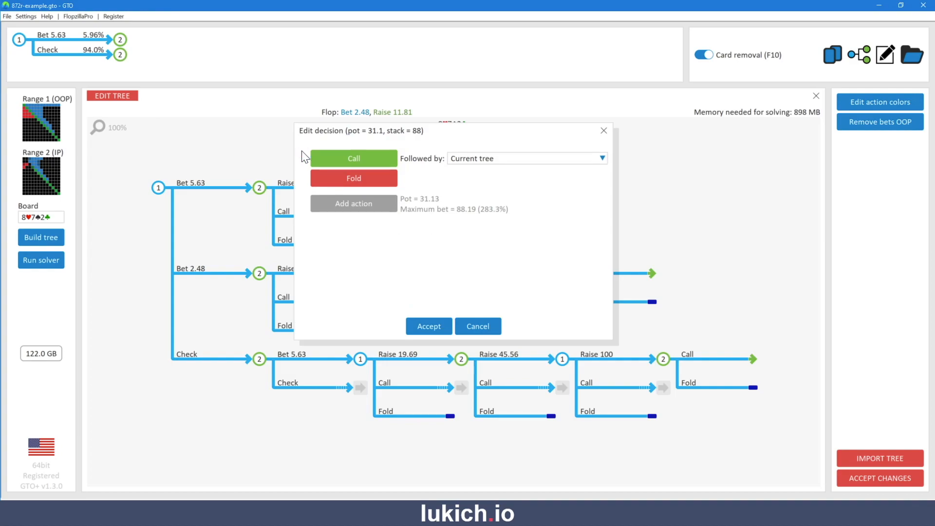
pyautogui.click(434, 328)
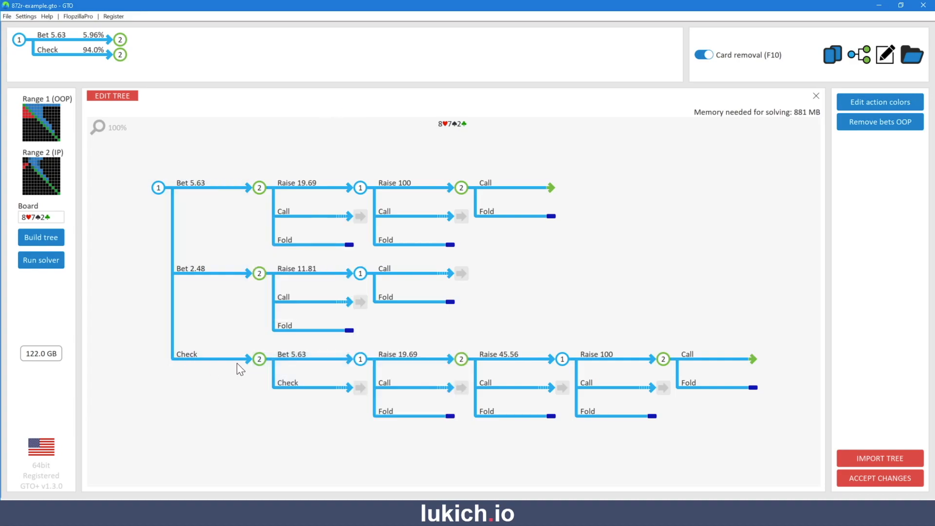
# Remove the 75% raise from OOP's decision facing Bet 5.63 after the check, and accept the decision
pyautogui.click(427, 387)
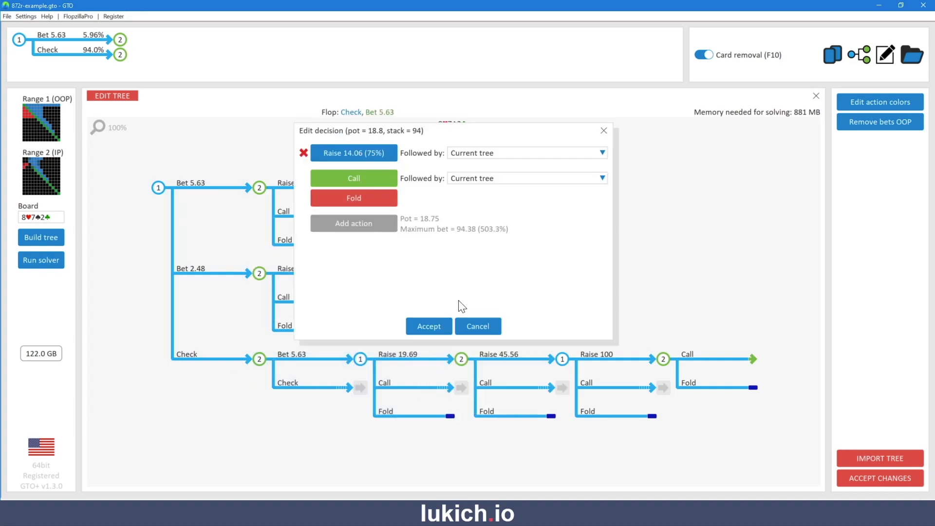
pyautogui.click(303, 154)
pyautogui.click(425, 333)
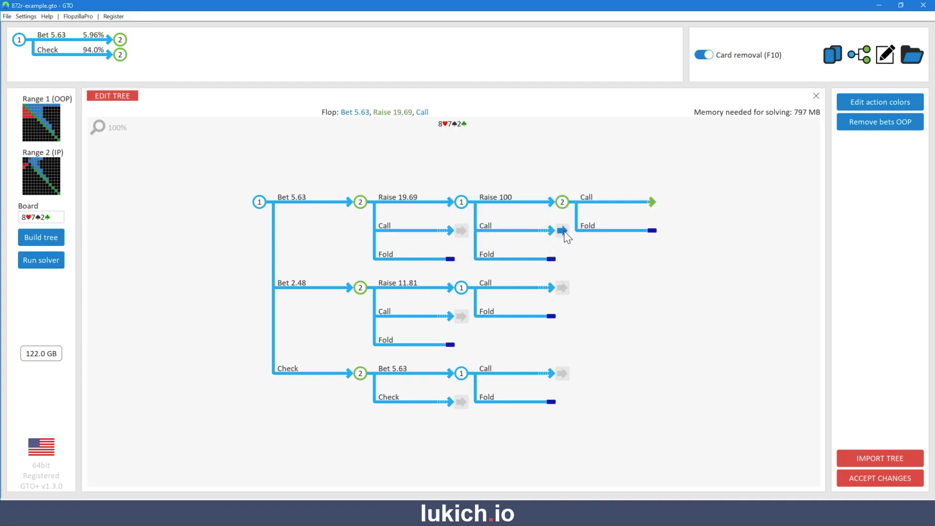
# Examine the turn tree that follows Bet 5.63 and Call on the flop, and return to the flop tree
pyautogui.click(460, 232)
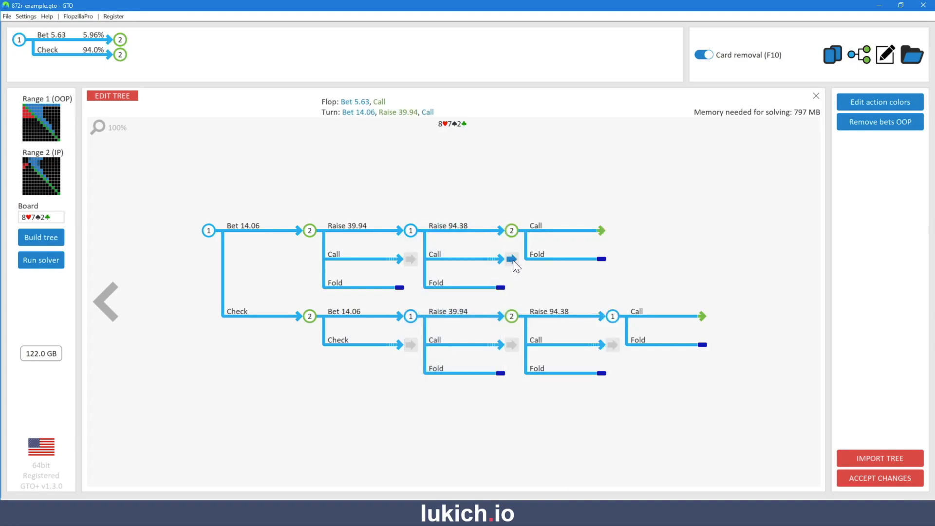
pyautogui.click(106, 302)
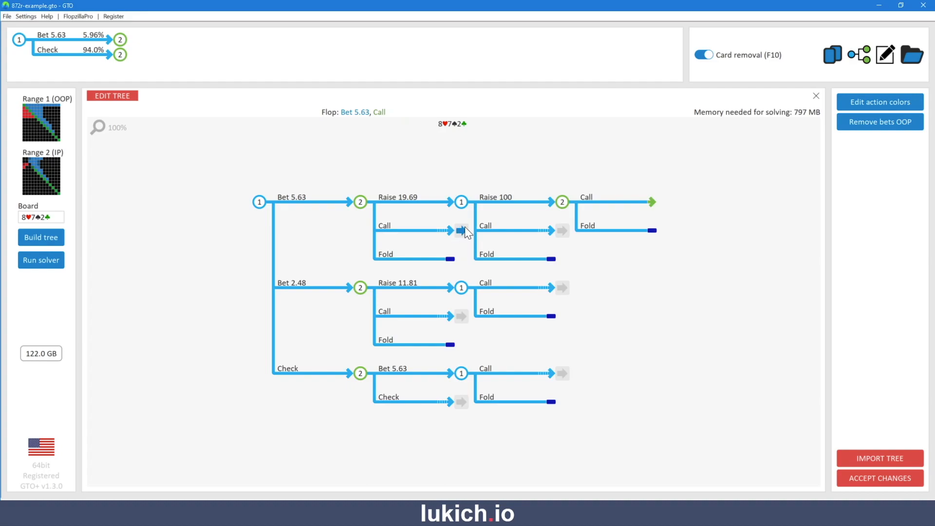
pyautogui.moveTo(390, 237)
# Try changing the Fold action color to 0 0 0, and discard the color change
pyautogui.click(875, 106)
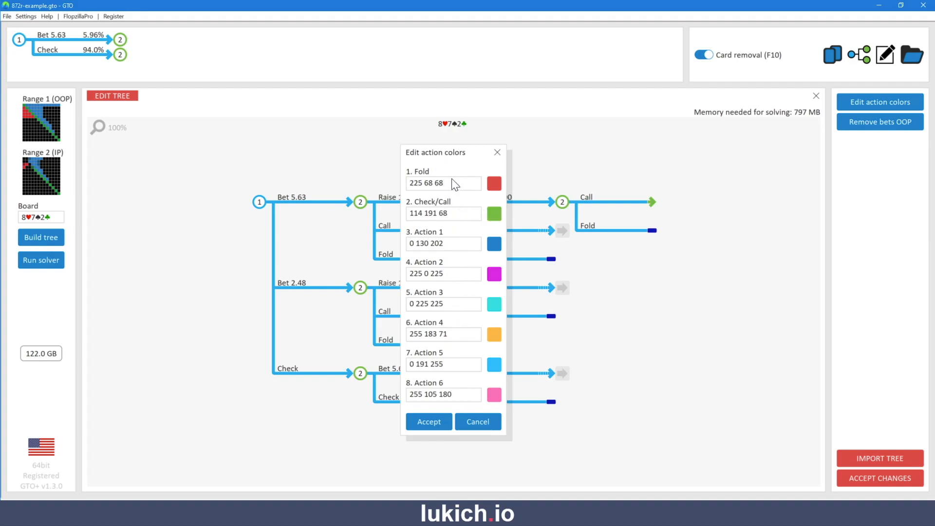
pyautogui.moveTo(457, 182); pyautogui.dragTo(411, 183)
pyautogui.write('0 0 0')
pyautogui.press('Tab')
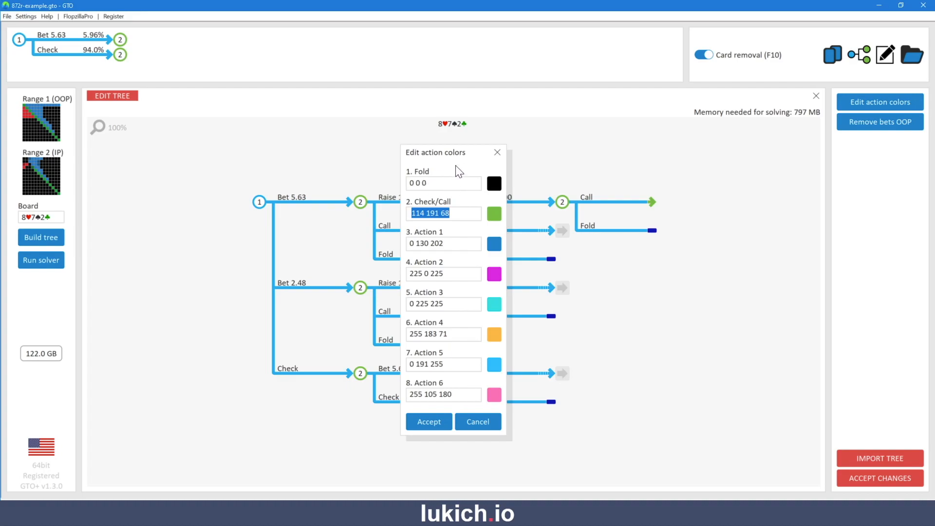
pyautogui.click(472, 426)
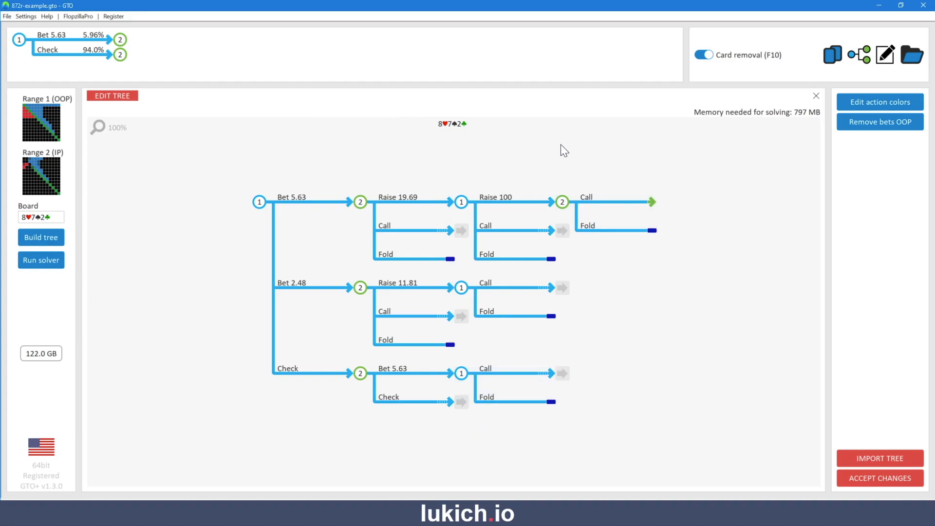
# Accept the edited tree and run the solver with a target dEV of 1%
pyautogui.click(876, 479)
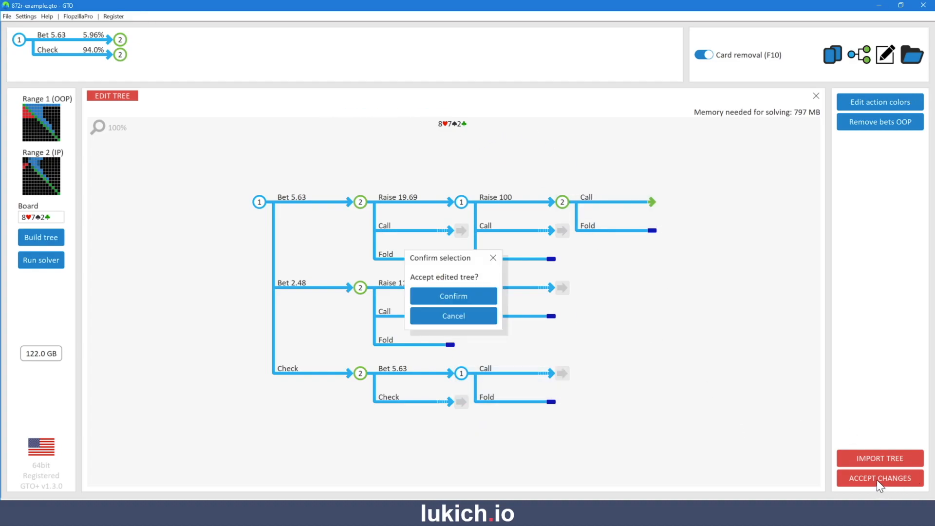
pyautogui.click(466, 297)
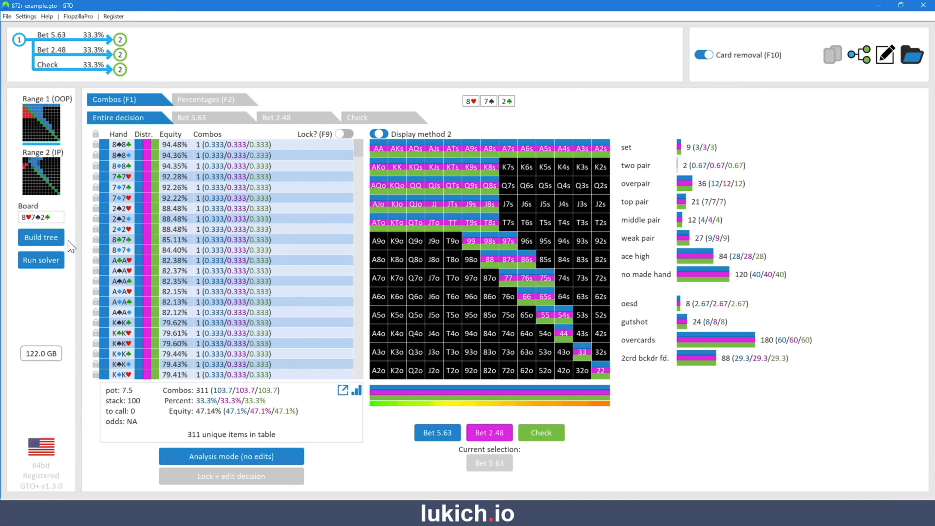
pyautogui.click(46, 259)
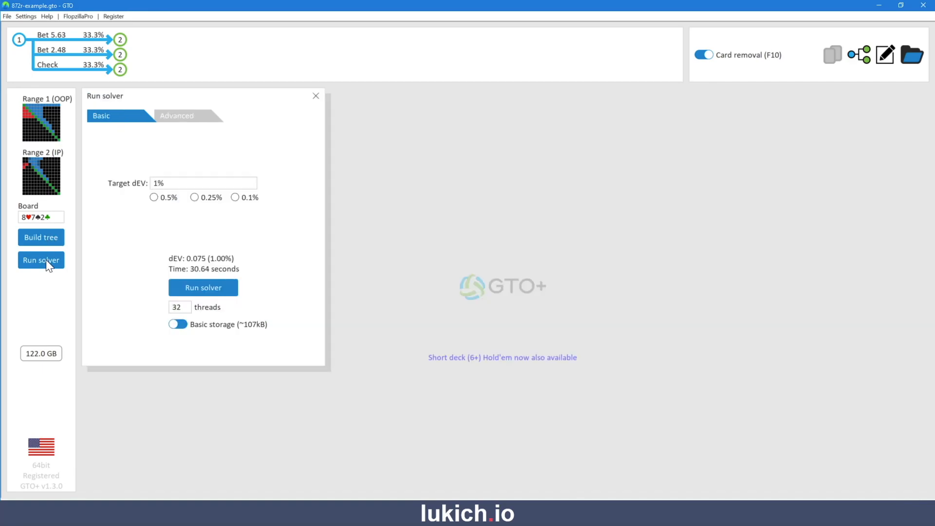
pyautogui.click(195, 289)
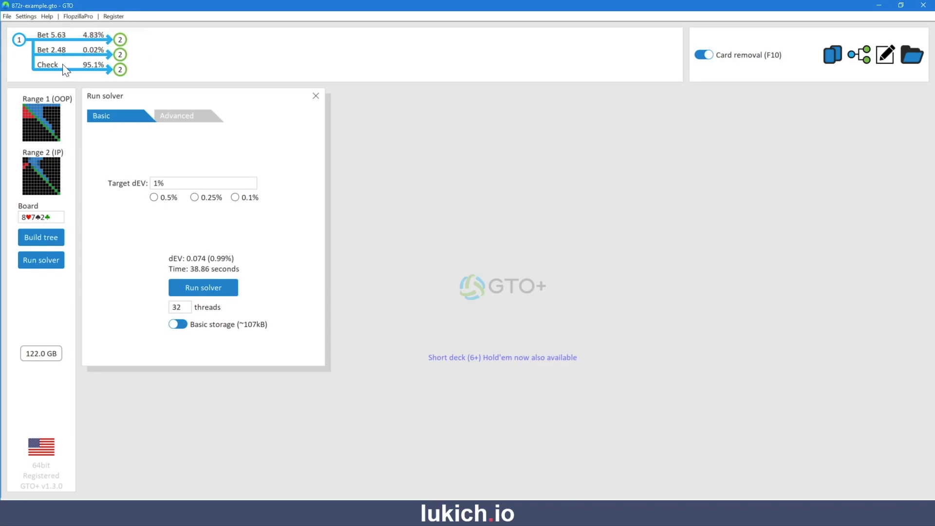
# Examine OOP's first decision in the new solution and IP's response to Bet 5.63, and return to OOP's decision
pyautogui.click(20, 41)
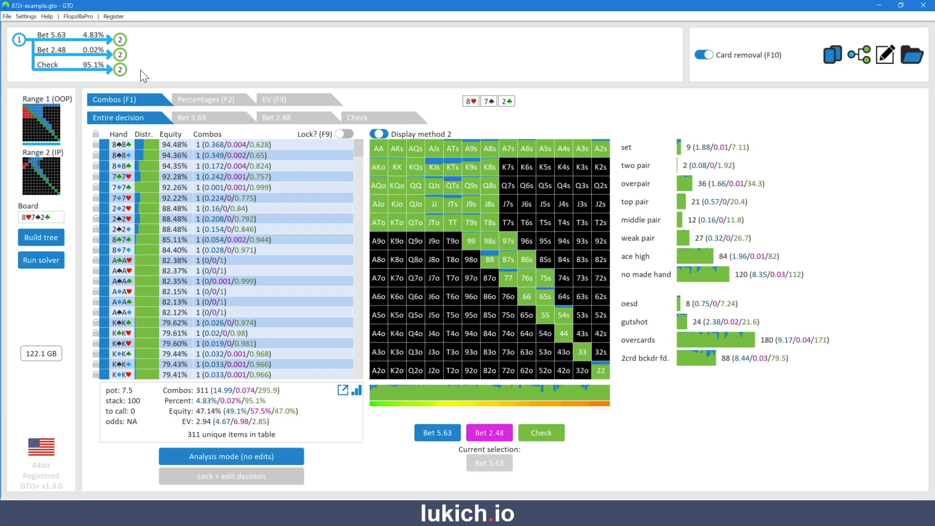
pyautogui.click(121, 42)
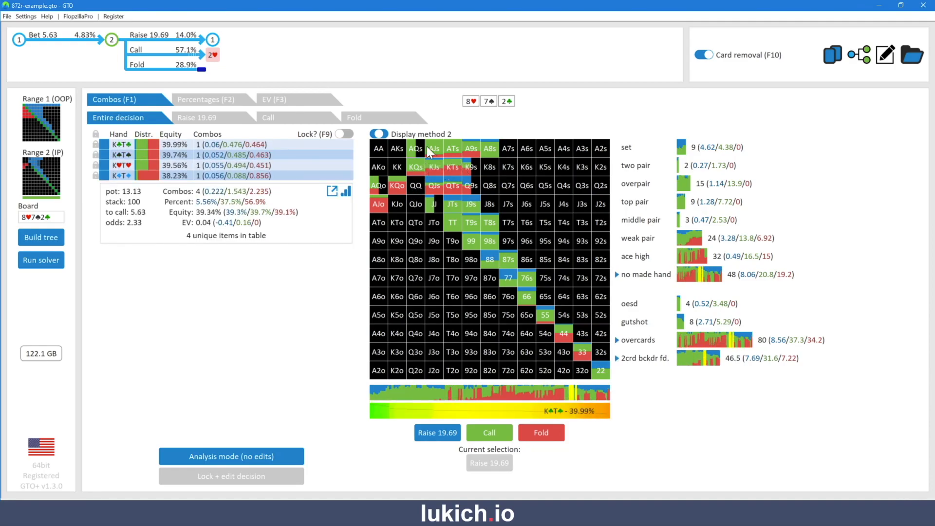
pyautogui.click(21, 39)
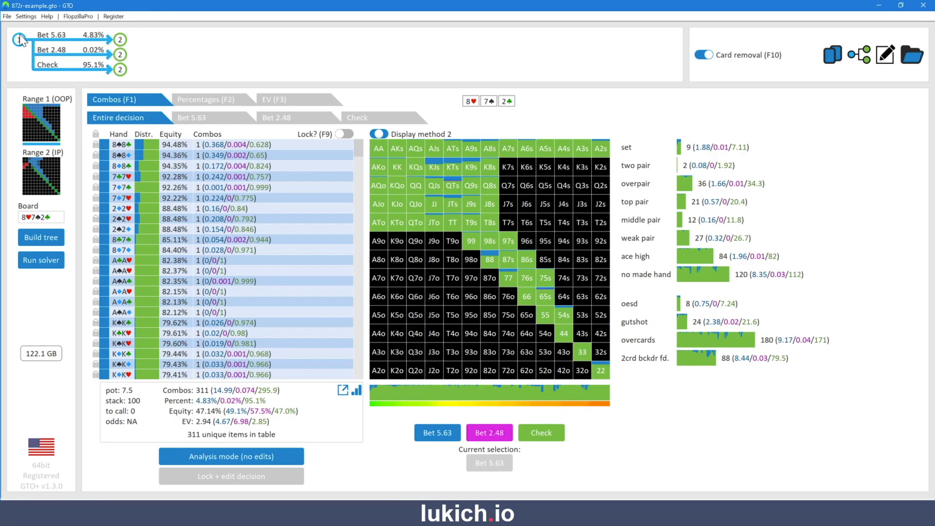
# Inspect IP's decision facing Bet 5.63, including its JJ combos, and lock that decision for editing
pyautogui.click(120, 38)
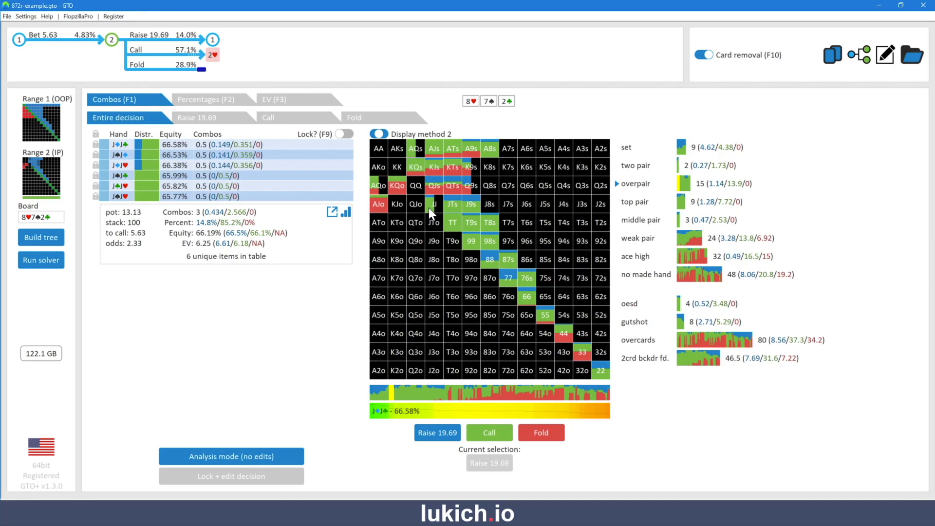
pyautogui.click(429, 208)
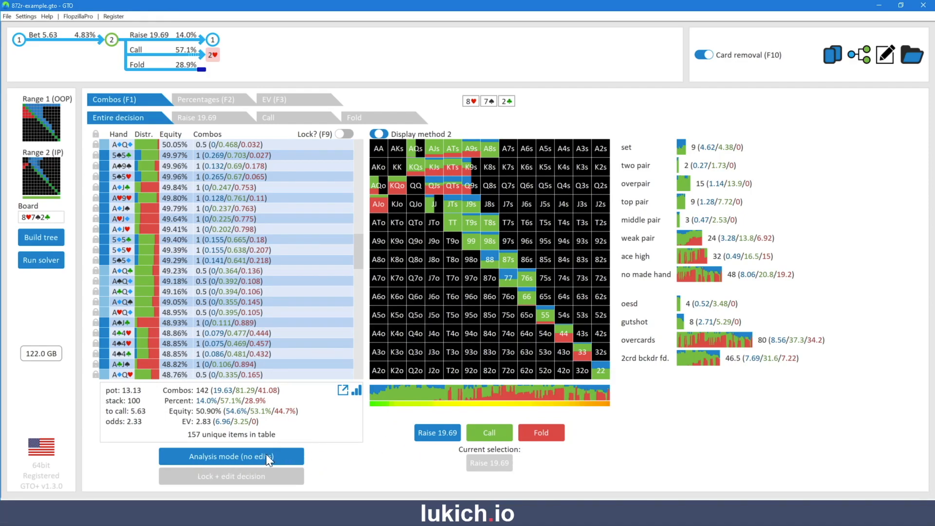
pyautogui.moveTo(359, 251); pyautogui.dragTo(366, 70)
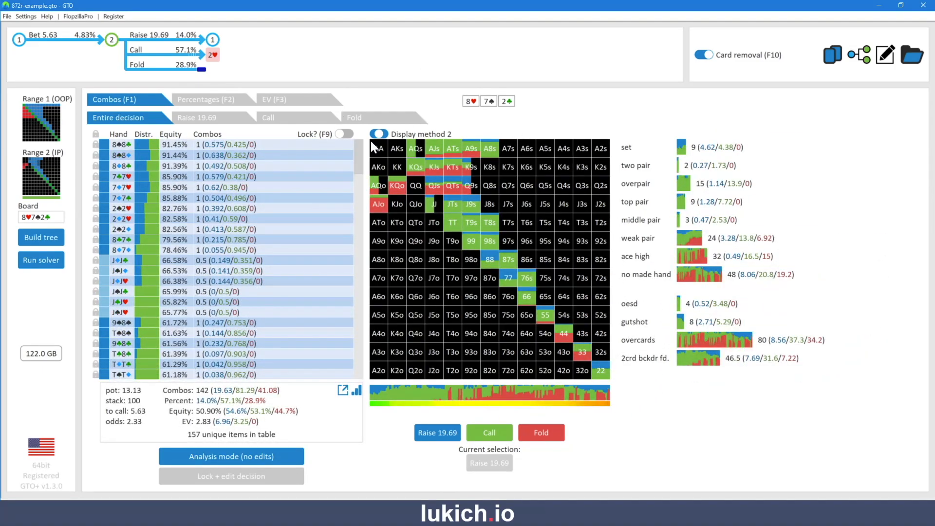
pyautogui.click(262, 477)
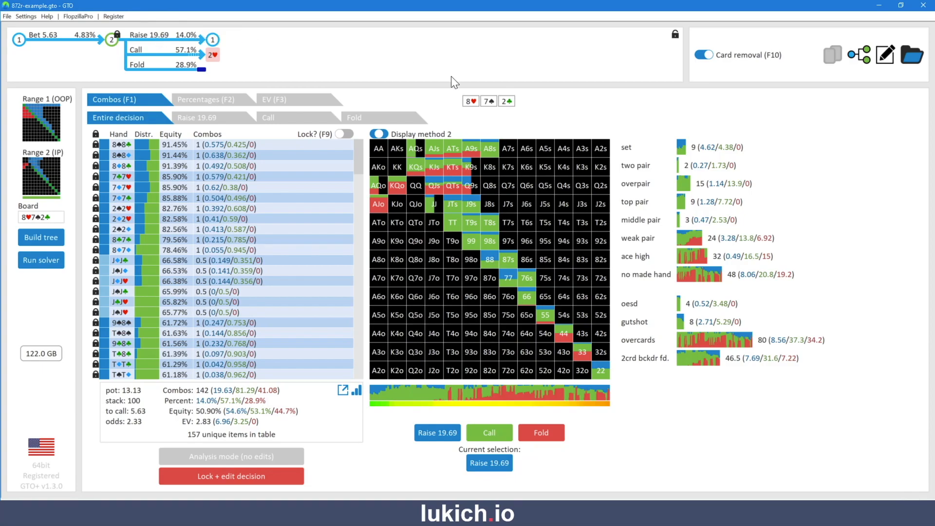
pyautogui.scroll(-8, 430, 417)
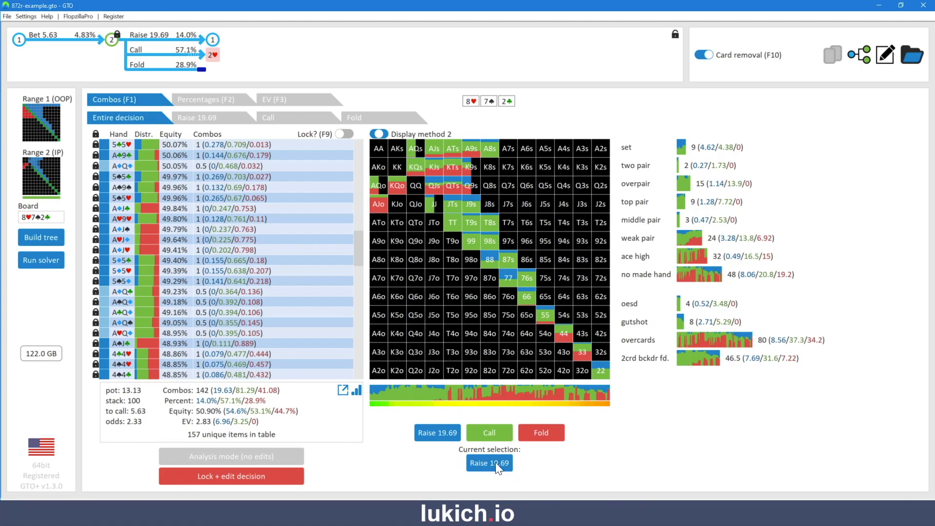
# Set every hand in IP's locked decision facing Bet 5.63 to Fold
pyautogui.click(544, 433)
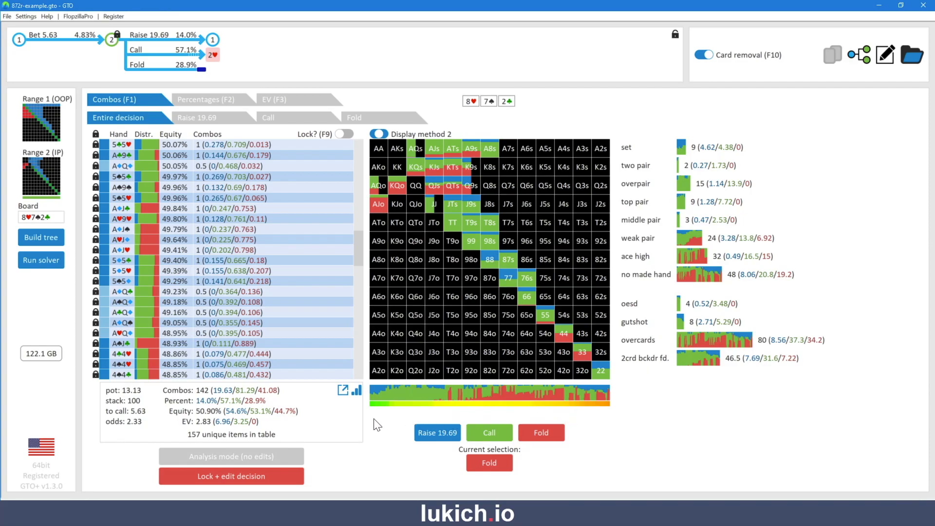
pyautogui.moveTo(489, 398)
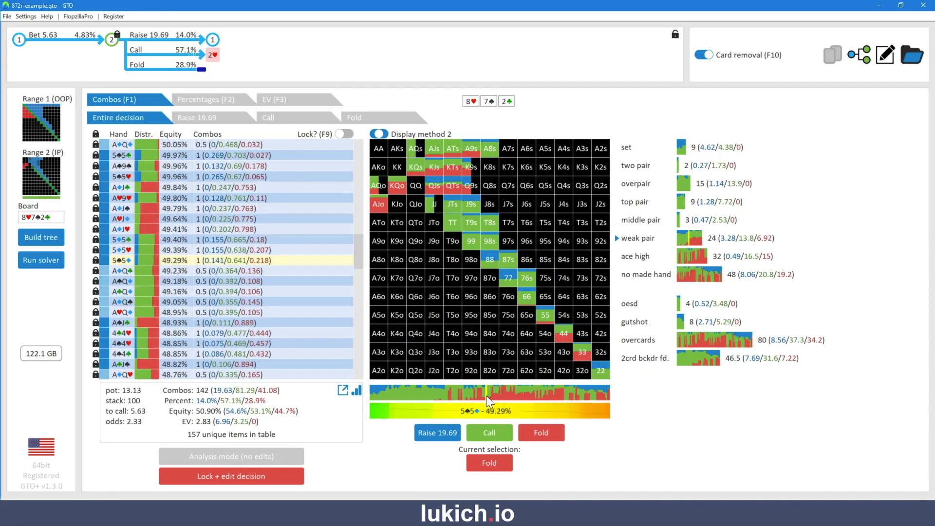
pyautogui.click(486, 392)
pyautogui.moveTo(487, 392)
pyautogui.mouseDown()
pyautogui.moveTo(366, 392)
pyautogui.moveTo(621, 394)
pyautogui.mouseUp()
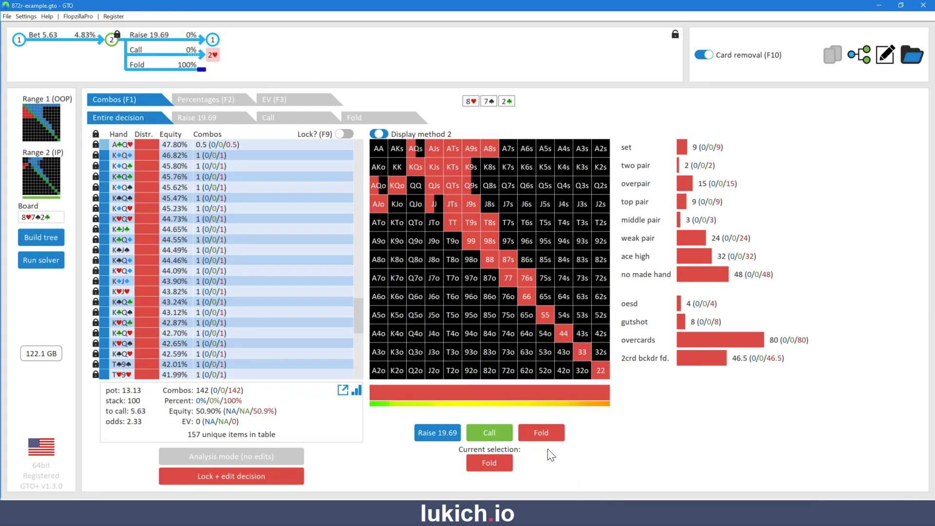
# Set 88, 77, 22, 87s, JJ, TT and 99 to Call in IP's locked decision
pyautogui.click(491, 435)
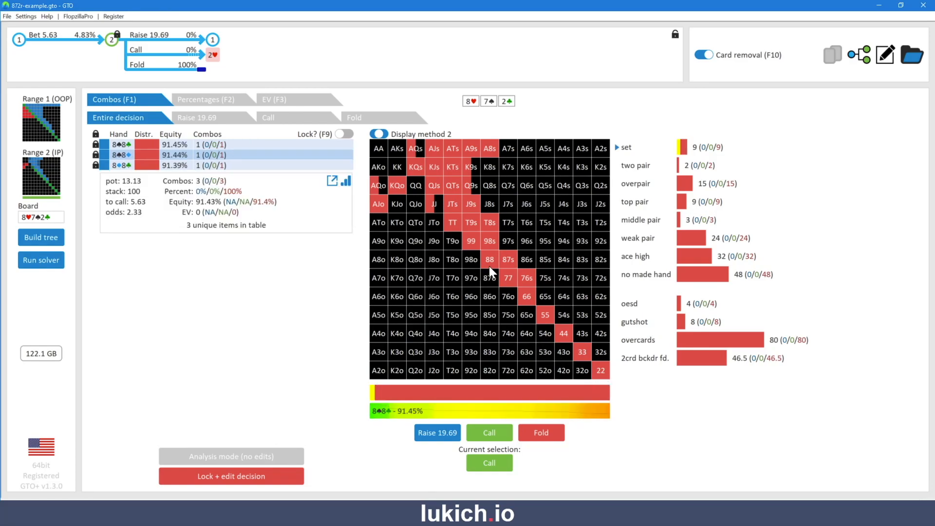
pyautogui.click(488, 262)
pyautogui.click(504, 278)
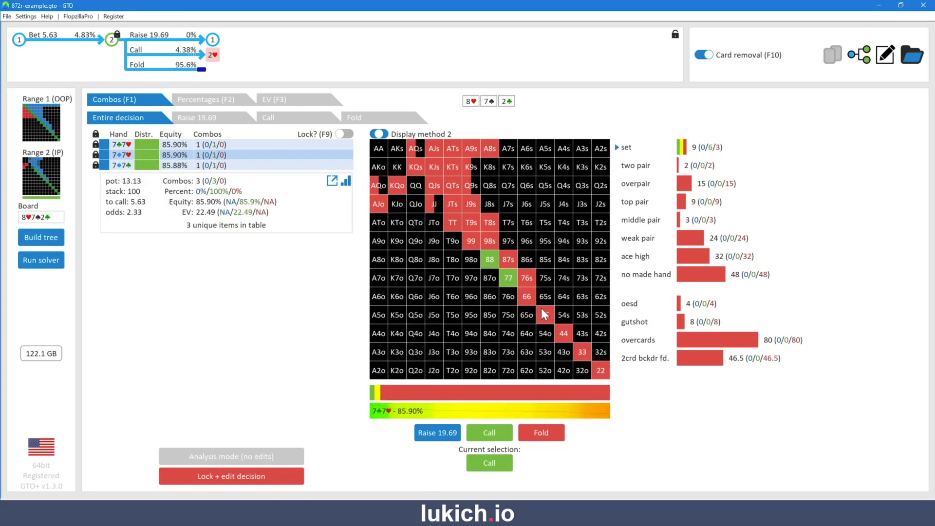
pyautogui.click(602, 369)
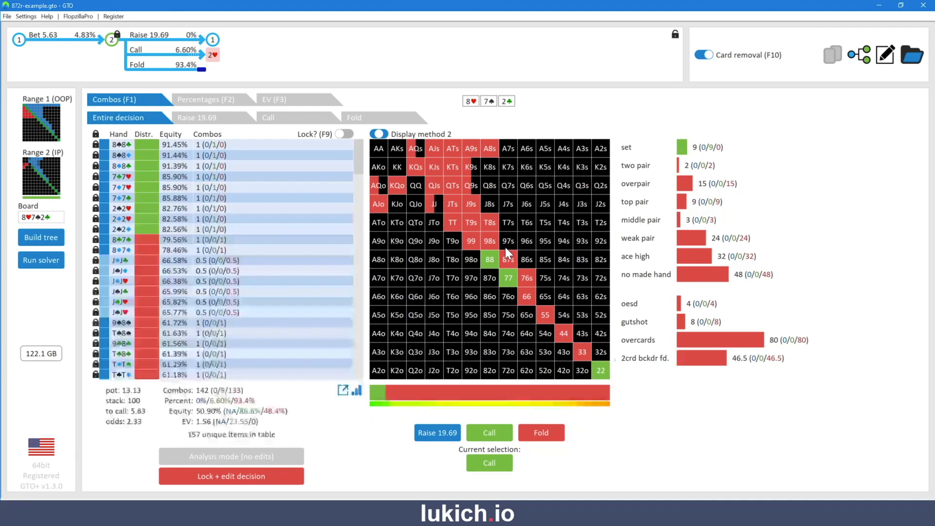
pyautogui.click(506, 258)
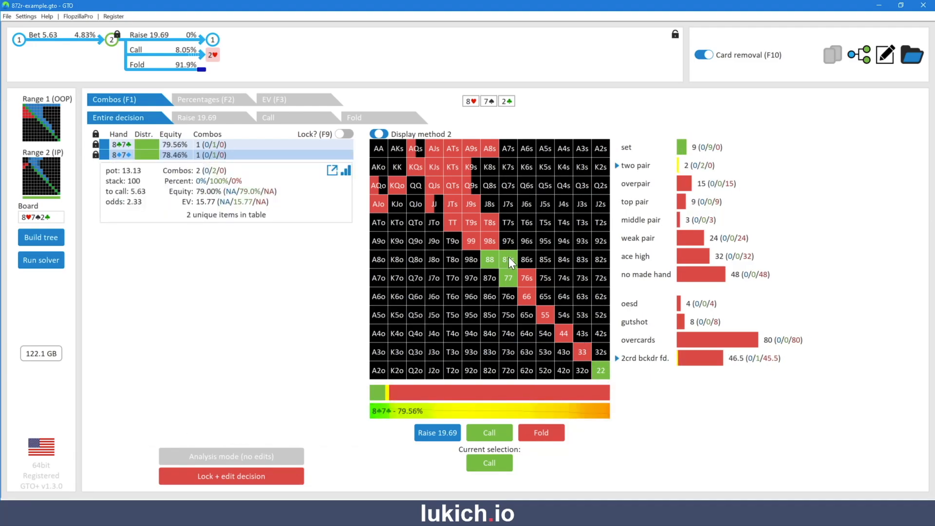
pyautogui.click(441, 205)
pyautogui.click(449, 224)
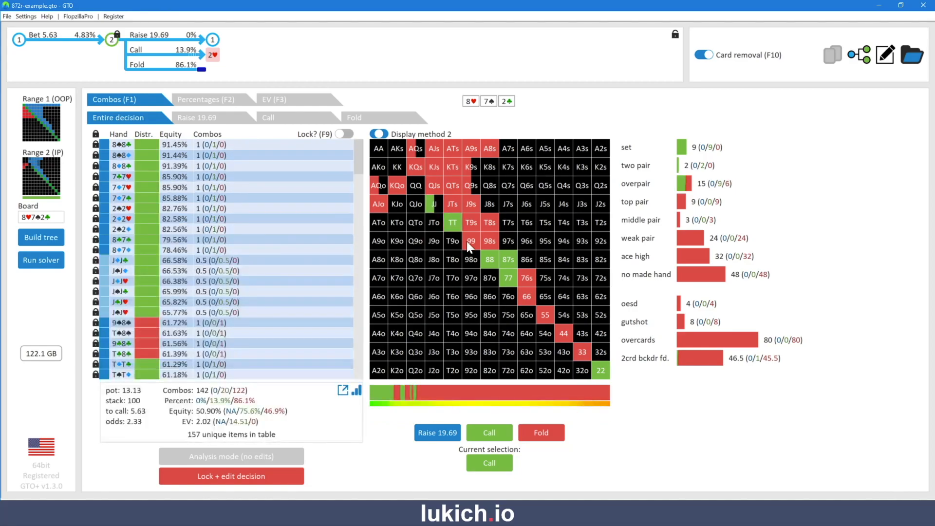
pyautogui.click(467, 240)
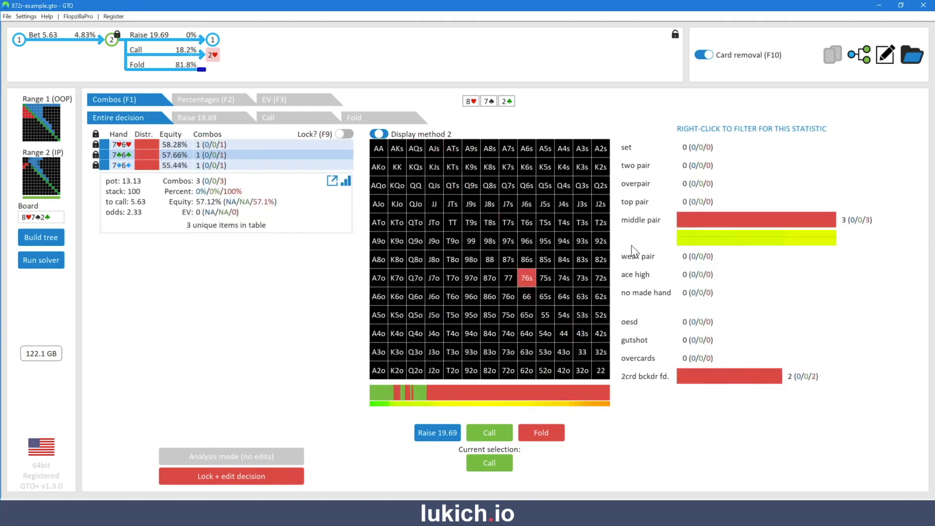
# Set all top pairs, middle pairs, open-ended straight draws and gutshots to Call in IP's locked decision
pyautogui.moveTo(686, 207); pyautogui.dragTo(838, 203)
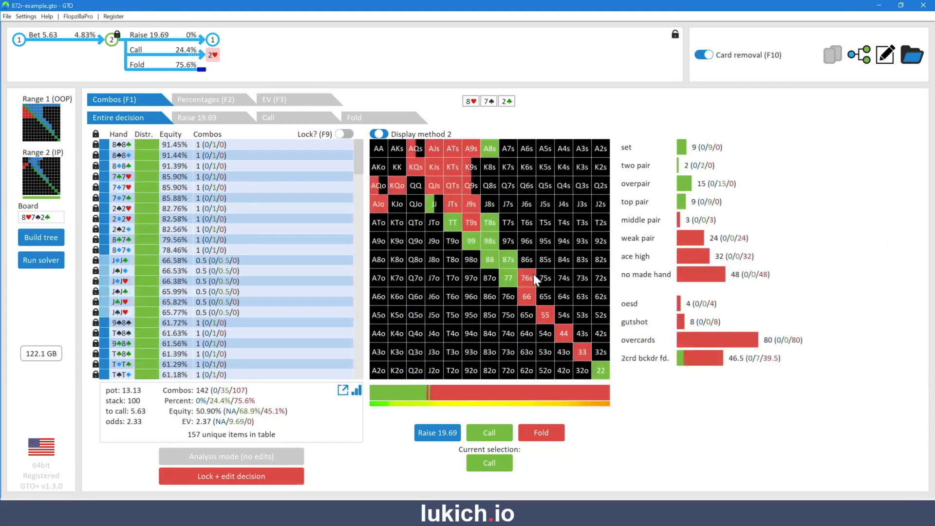
pyautogui.moveTo(692, 219); pyautogui.dragTo(810, 214)
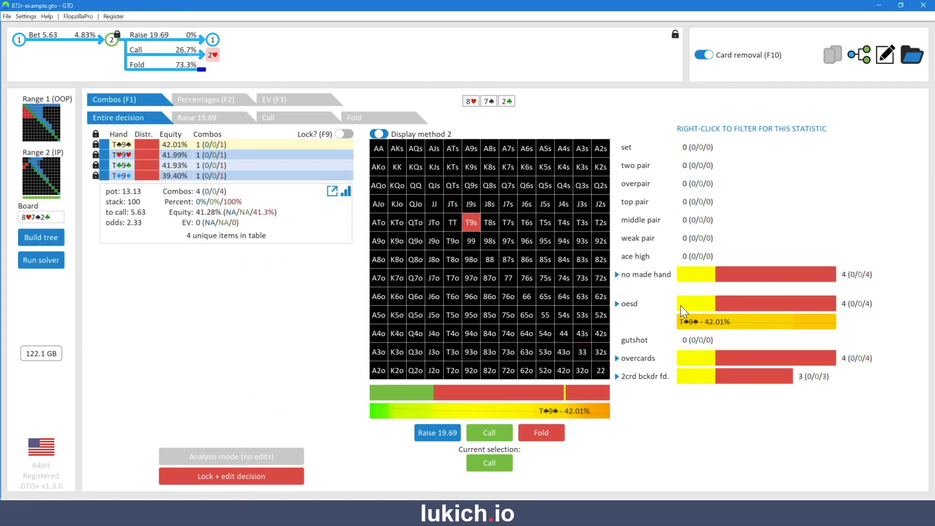
pyautogui.moveTo(680, 305); pyautogui.dragTo(817, 305)
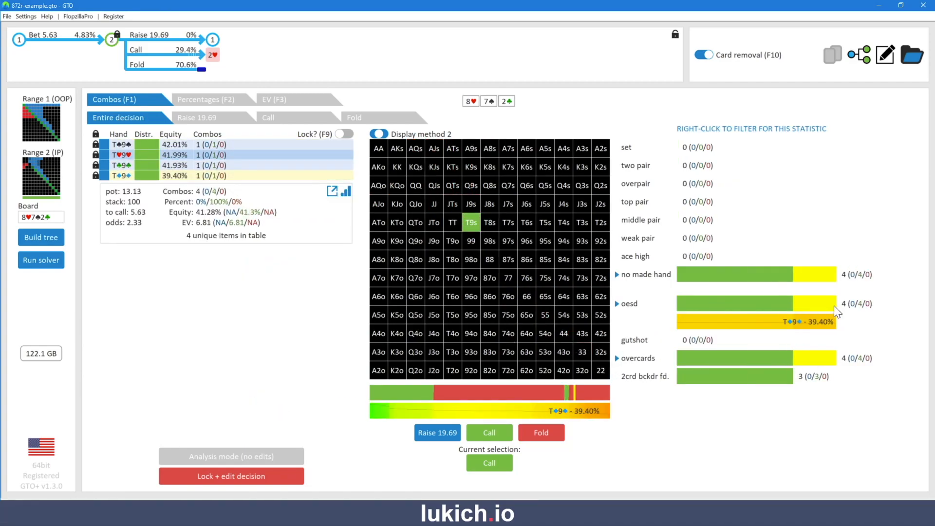
pyautogui.click(687, 322)
pyautogui.moveTo(696, 323); pyautogui.dragTo(847, 320)
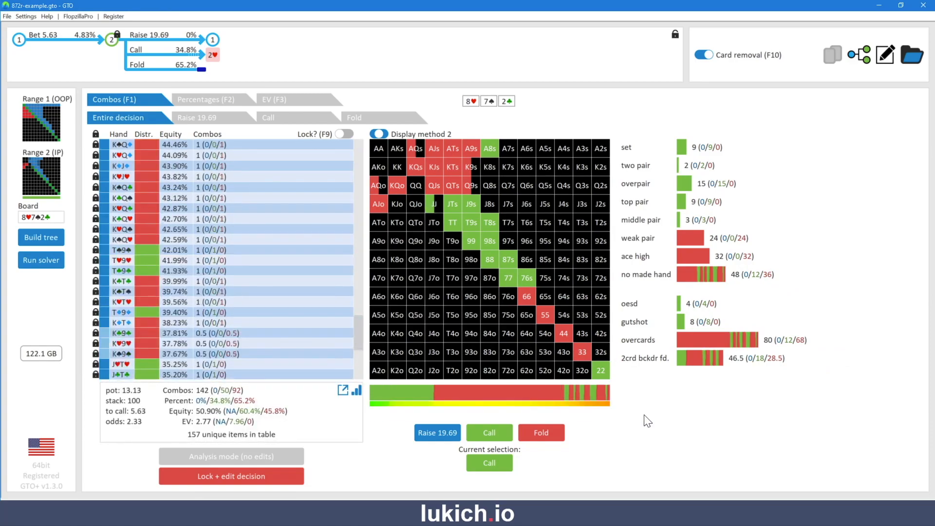
# Set 33, 44 and 55 to 50% Call and 50% Fold in IP's locked decision facing Bet 5.63
pyautogui.click(492, 464)
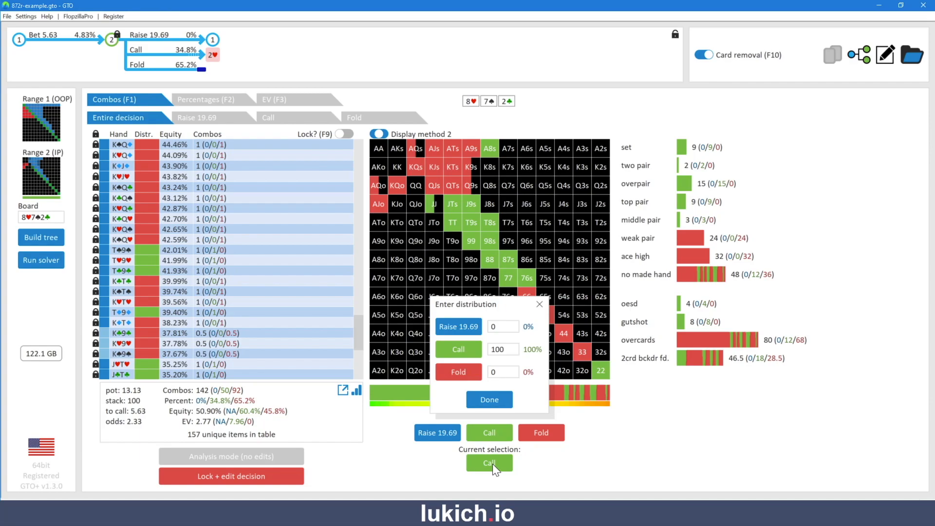
pyautogui.doubleClick(510, 353)
pyautogui.write('50')
pyautogui.doubleClick(511, 373)
pyautogui.write('50')
pyautogui.click(474, 398)
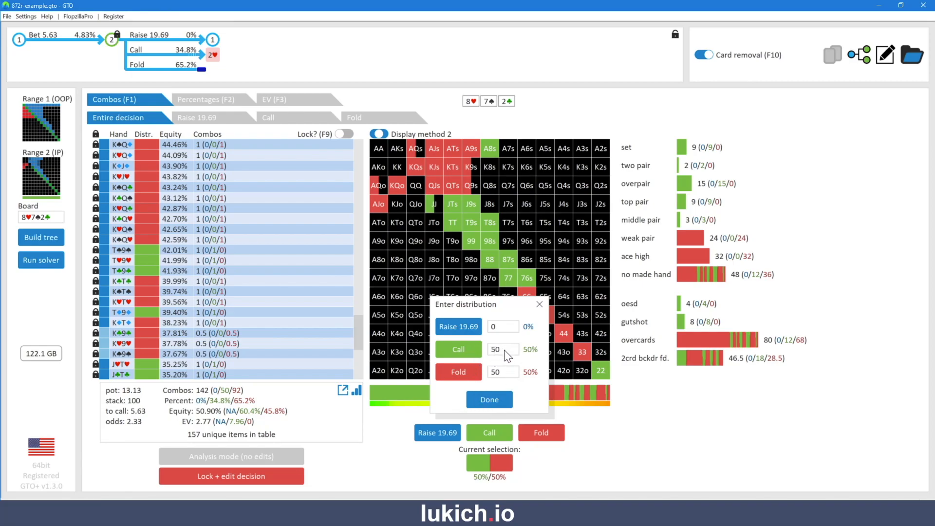
pyautogui.click(495, 397)
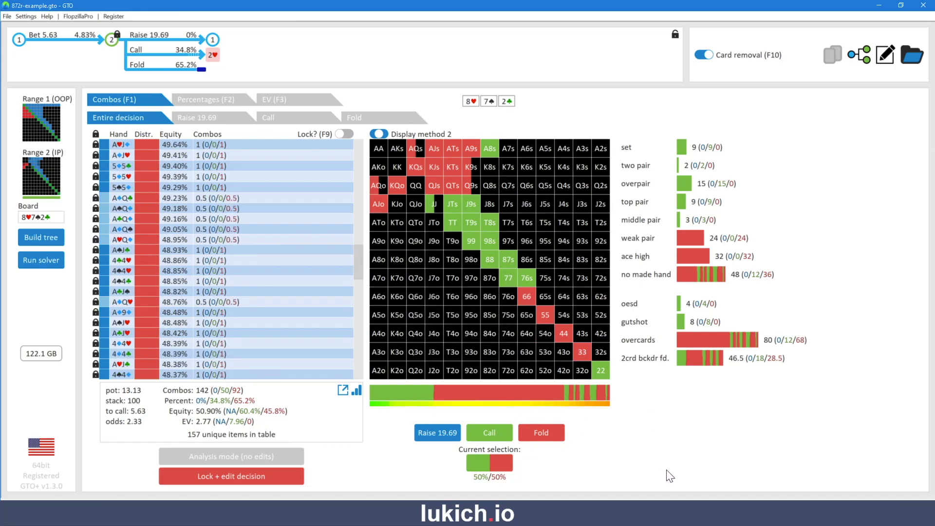
pyautogui.click(582, 354)
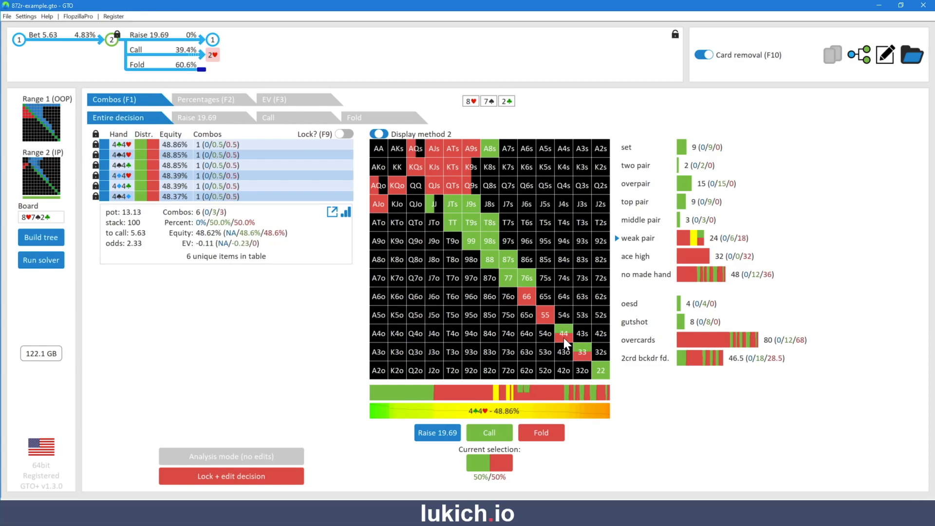
pyautogui.click(545, 315)
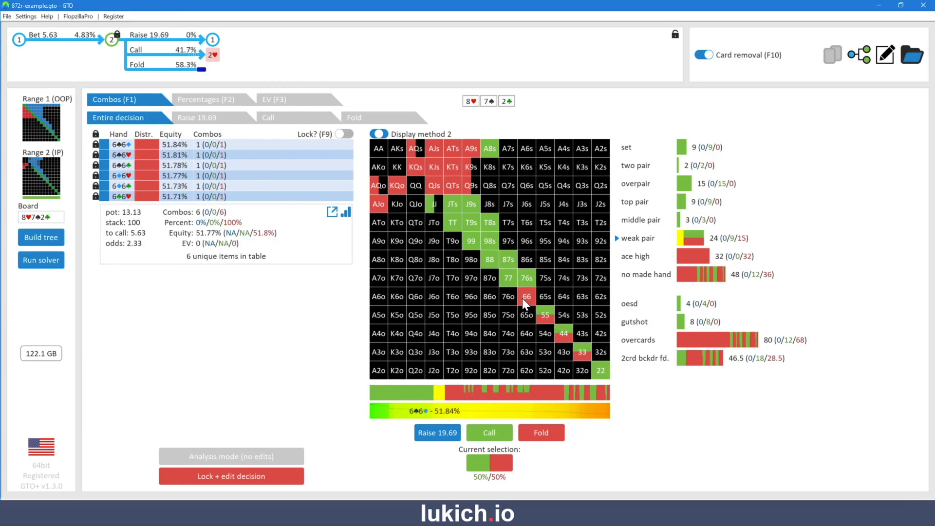
pyautogui.click(546, 316)
# Set 66 to Call in IP's locked decision
pyautogui.click(497, 433)
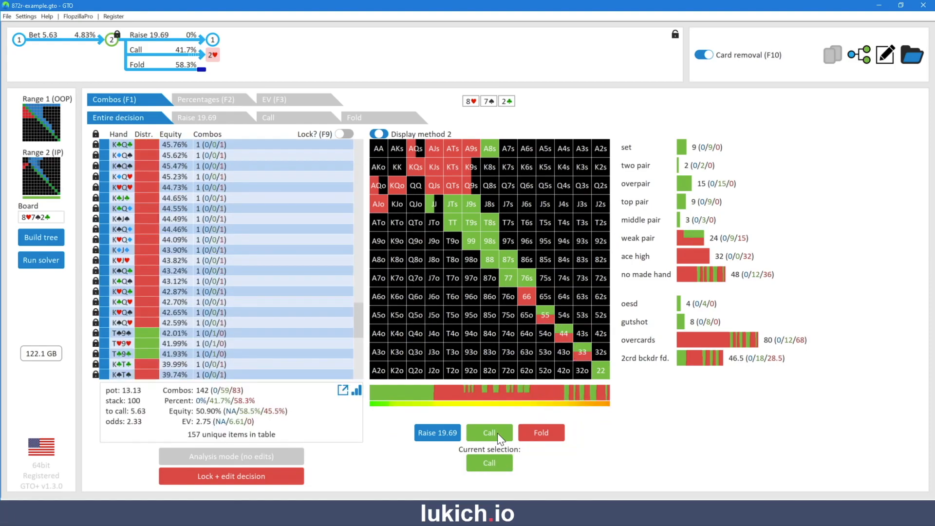
pyautogui.click(525, 300)
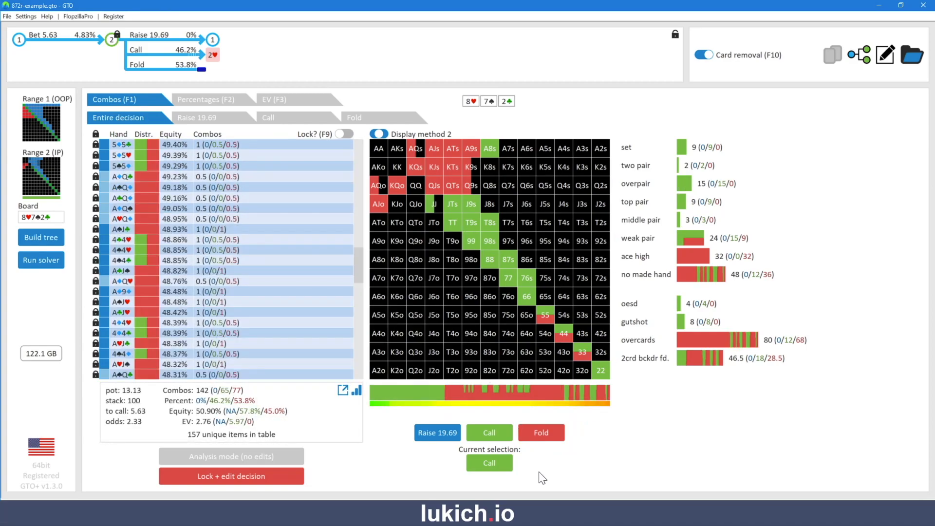
# Set the editing distribution to 50% Call and 50% Fold
pyautogui.click(501, 465)
pyautogui.doubleClick(499, 350)
pyautogui.write('50')
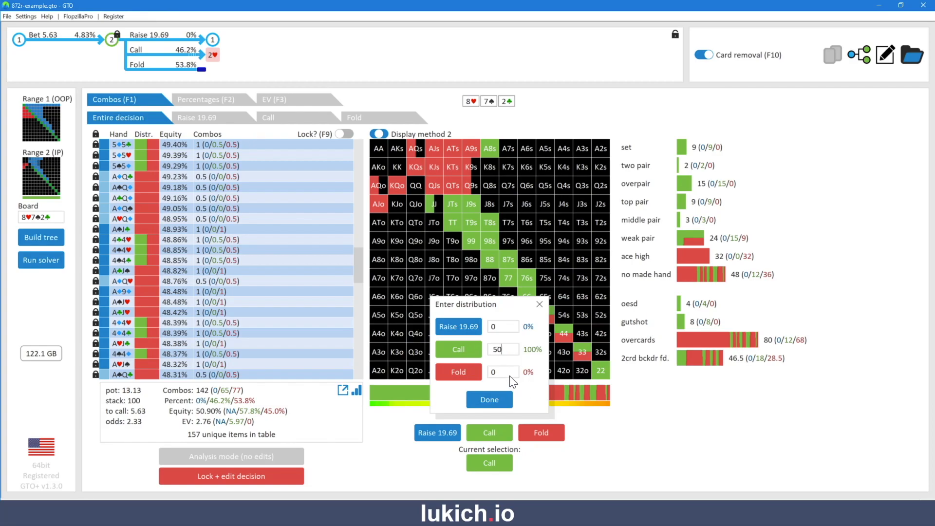
pyautogui.press('Tab')
pyautogui.write('50')
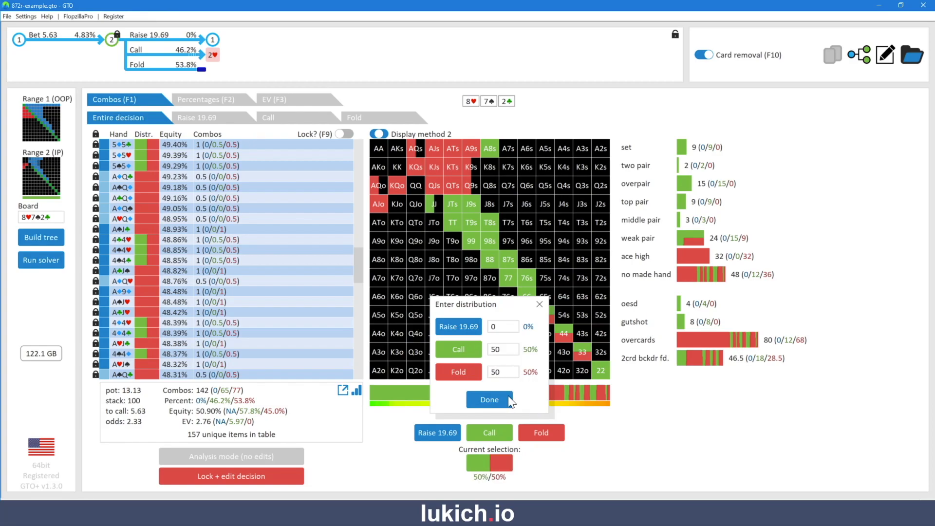
pyautogui.click(494, 401)
# Filter the hands to two-card backdoor flush draws and set the filtered AQs, AJs, ATs and A9s combos to Call
pyautogui.rightClick(700, 356)
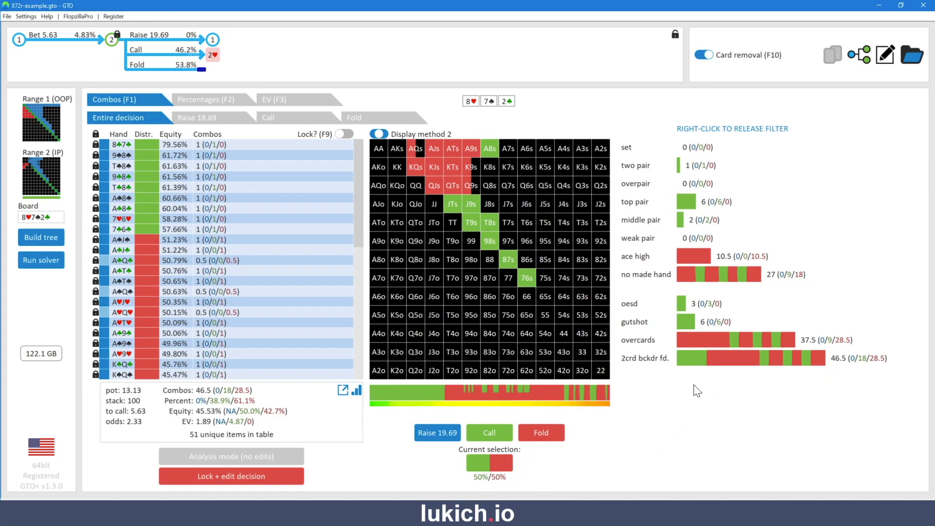
pyautogui.click(680, 344)
pyautogui.click(681, 358)
pyautogui.click(487, 433)
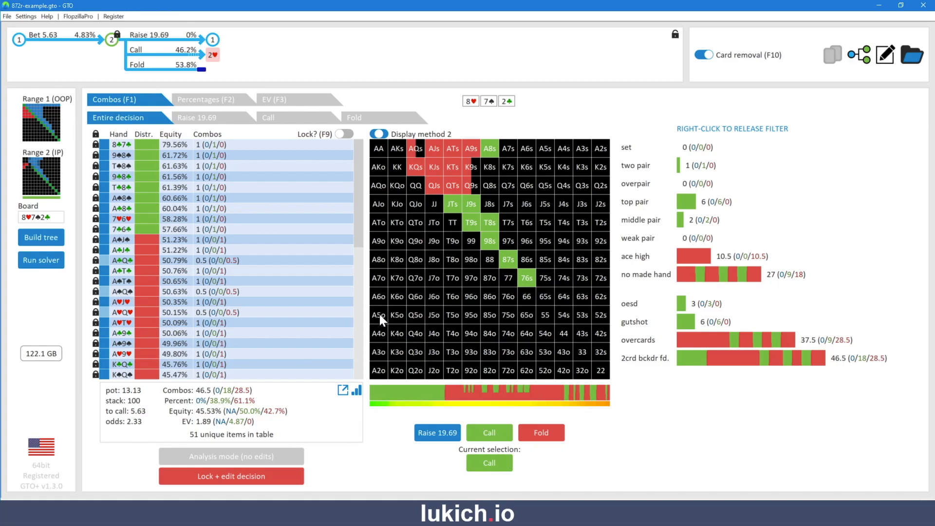
pyautogui.moveTo(412, 149); pyautogui.dragTo(467, 150)
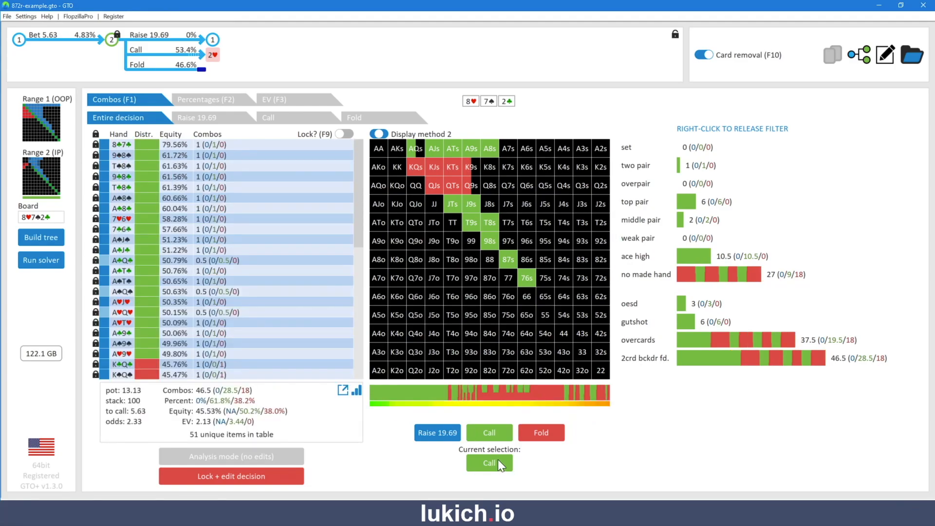
# Set the filtered KQs, KJs, KTs and K9s combos to 50% Call and 50% Fold
pyautogui.click(497, 460)
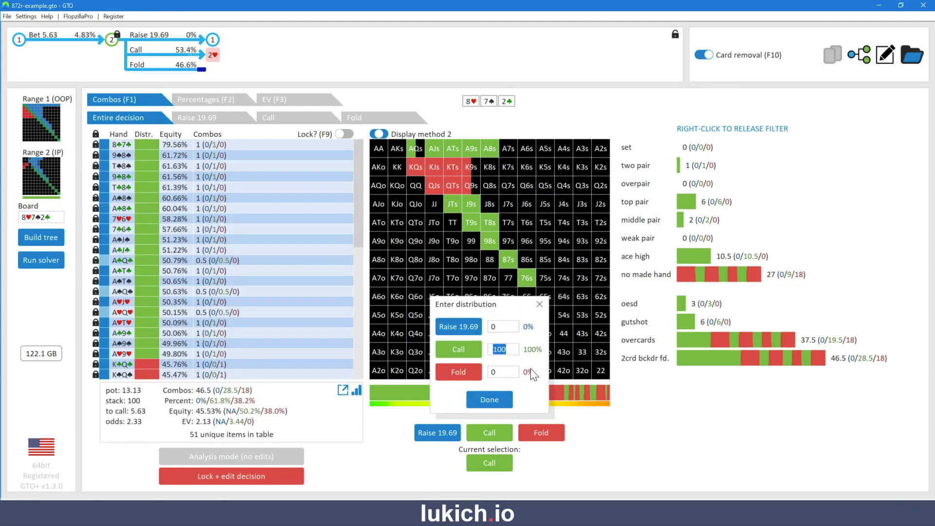
pyautogui.write('50')
pyautogui.press('Tab')
pyautogui.write('50')
pyautogui.click(506, 402)
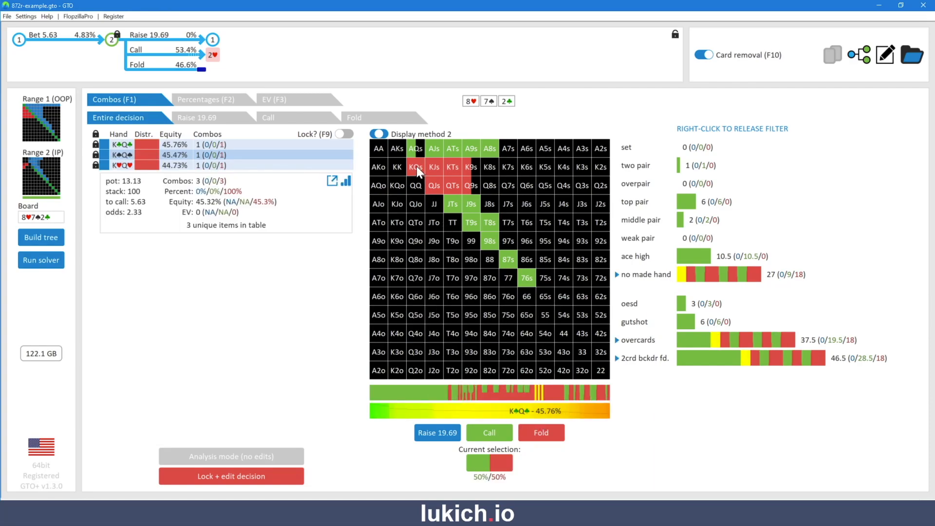
pyautogui.click(416, 166)
pyautogui.moveTo(423, 165); pyautogui.dragTo(469, 165)
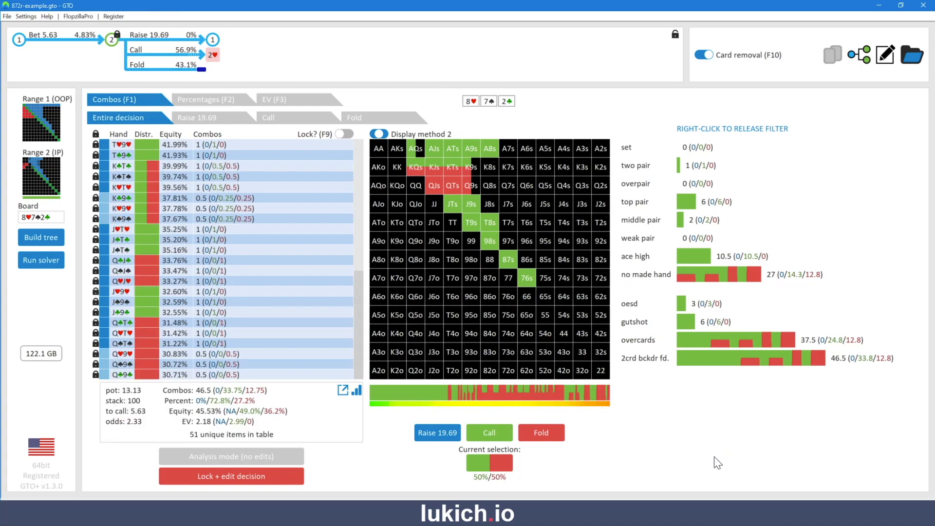
# Release the backdoor flush draw filter and set AQo to 50% Call and 50% Fold
pyautogui.rightClick(709, 454)
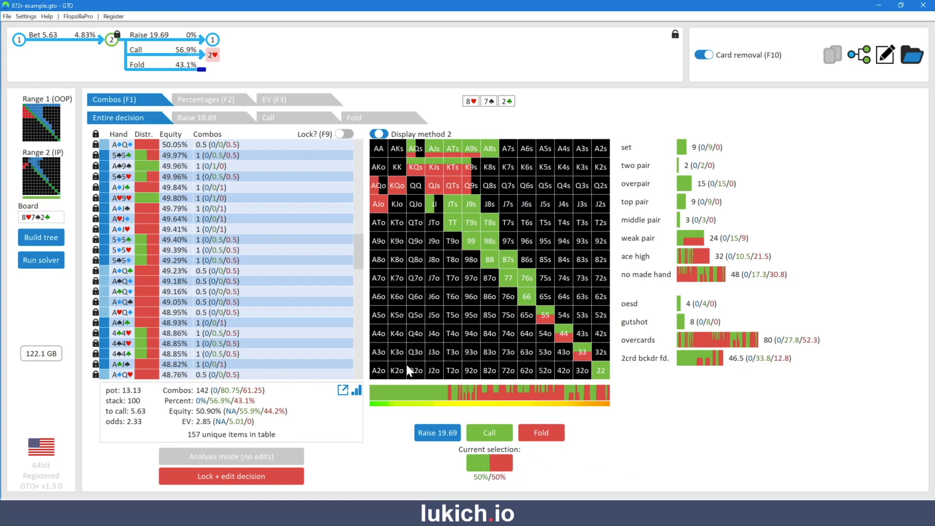
pyautogui.scroll(3, 260, 208)
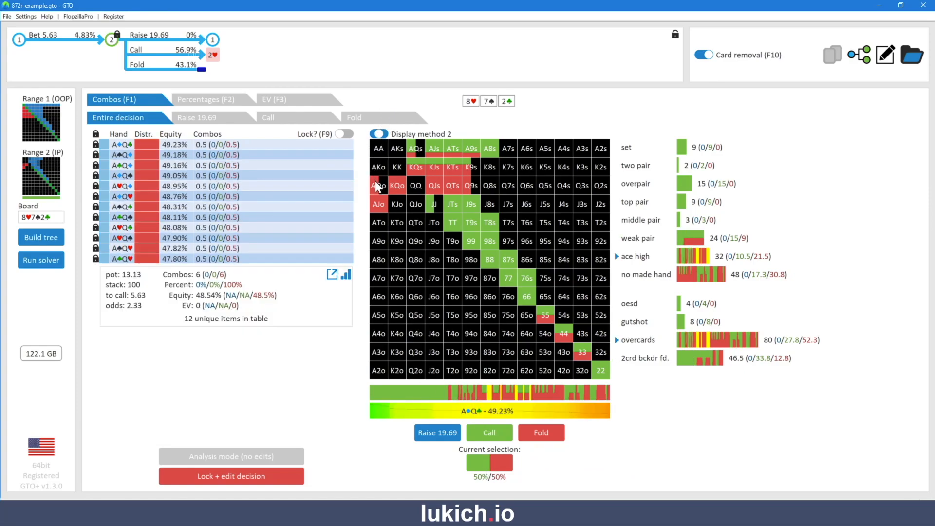
pyautogui.click(376, 185)
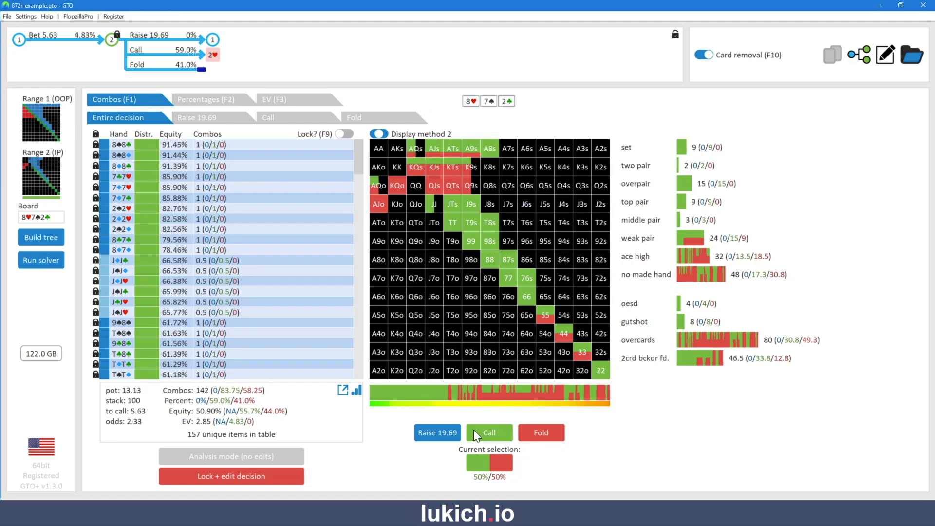
# Set the sets 22, 77 and 88 to Raise 19.69 in IP's locked decision
pyautogui.click(449, 434)
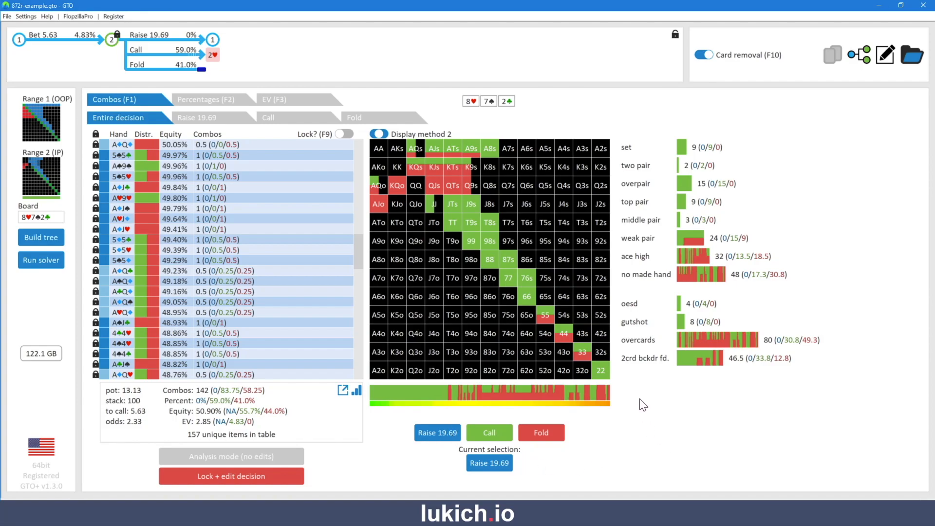
pyautogui.click(602, 371)
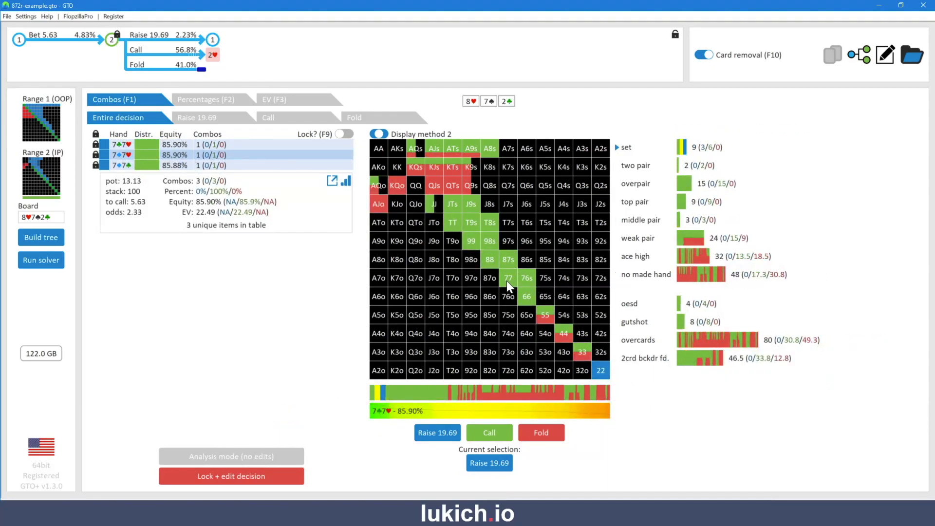
pyautogui.click(506, 278)
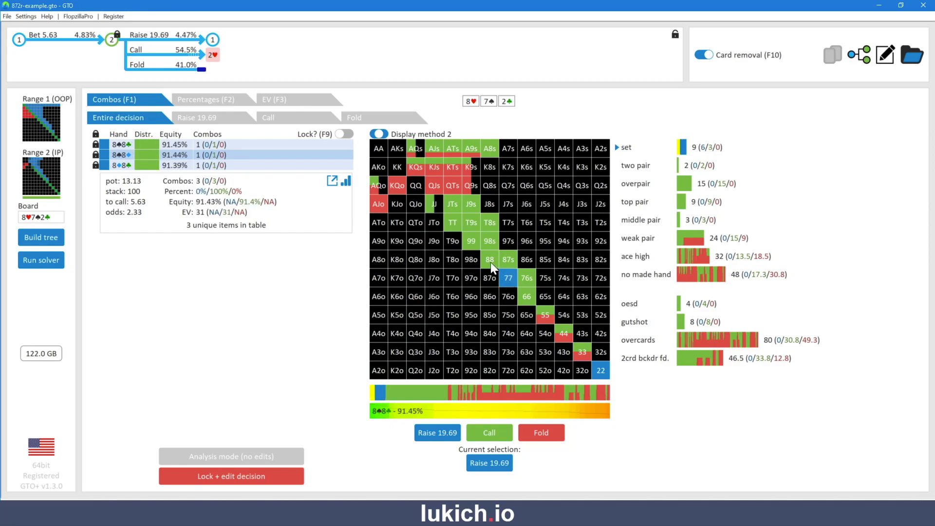
pyautogui.click(489, 263)
# Set 87s, JJ, TT, 99, T9s, J9s and JTs to 50% Raise 19.69 and 50% Call
pyautogui.click(491, 463)
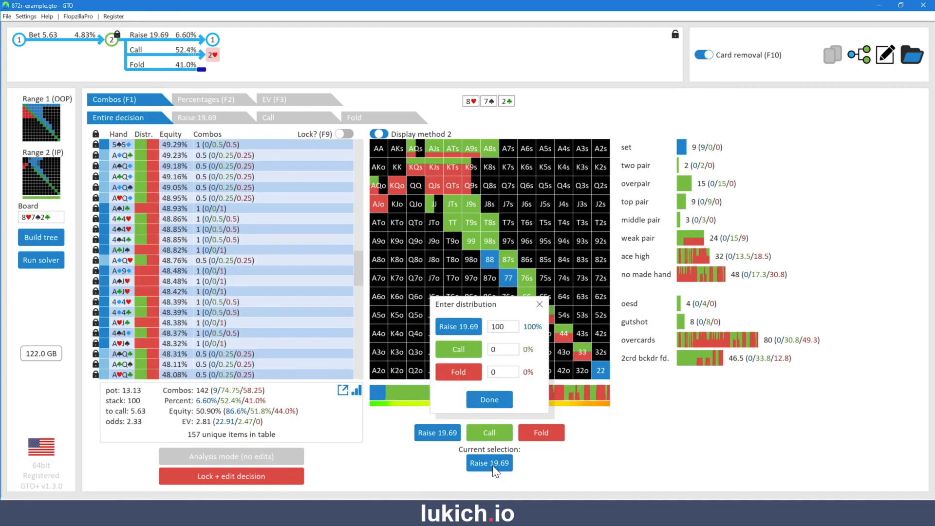
pyautogui.write('50')
pyautogui.press('Tab')
pyautogui.write('50')
pyautogui.click(503, 401)
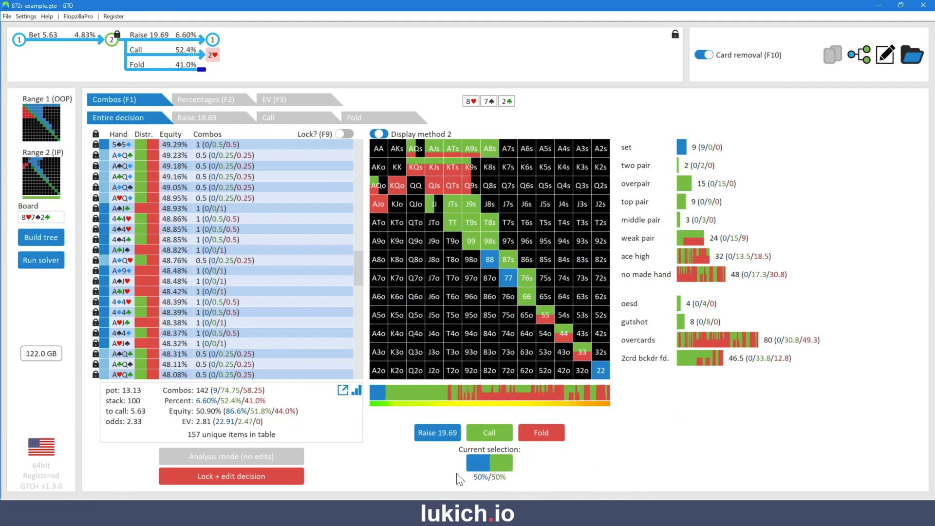
pyautogui.click(510, 258)
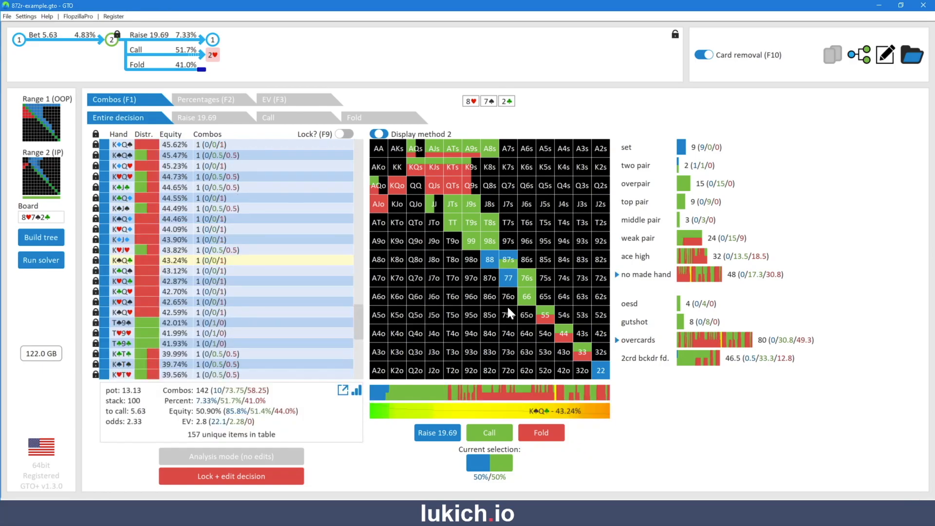
pyautogui.moveTo(435, 208)
pyautogui.mouseDown()
pyautogui.moveTo(467, 248)
pyautogui.moveTo(471, 241)
pyautogui.mouseUp()
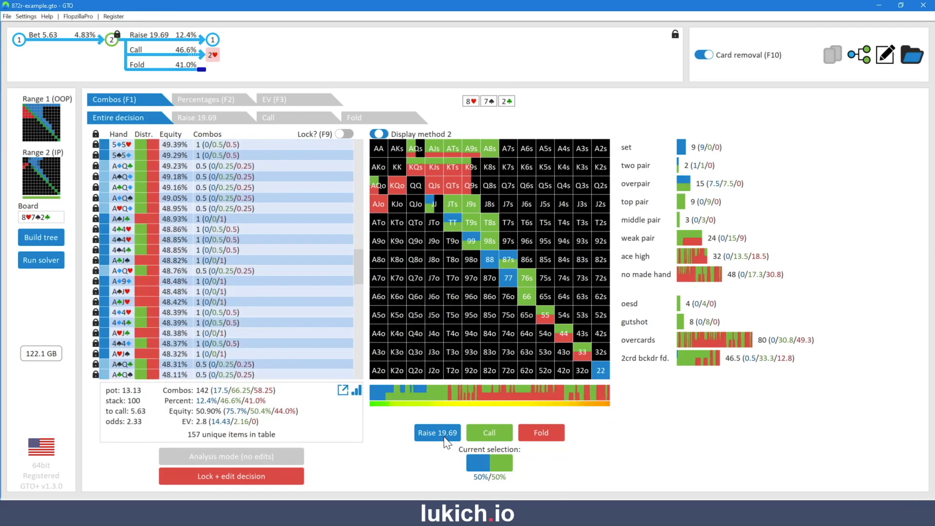
pyautogui.click(472, 226)
pyautogui.click(471, 205)
pyautogui.click(445, 208)
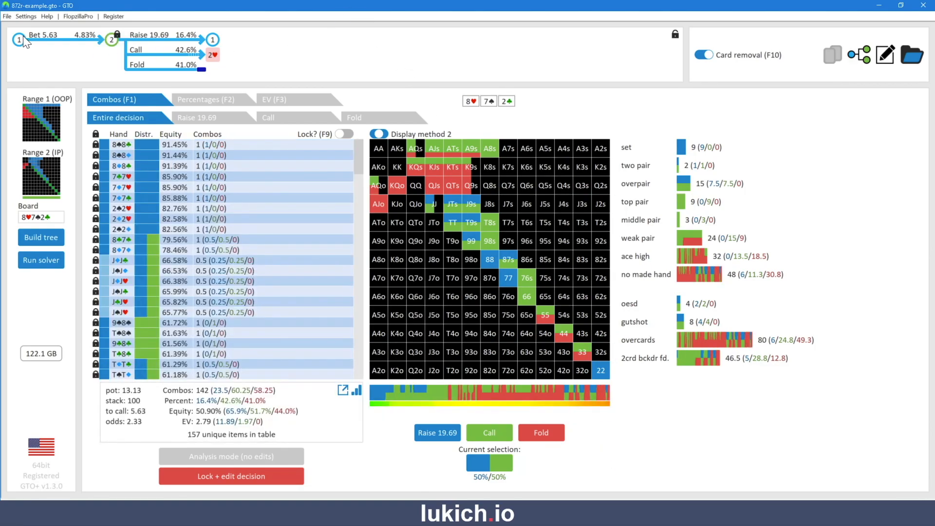
# Return to OOP's opening decision and re-run the solver with IP's response to Bet 5.63 locked, at a 1% target dEV
pyautogui.click(19, 41)
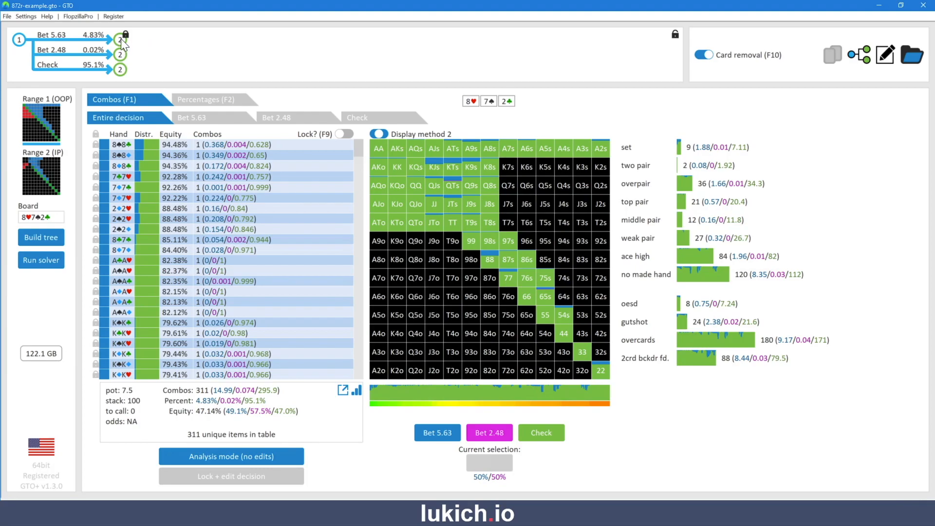
pyautogui.click(121, 41)
pyautogui.click(38, 34)
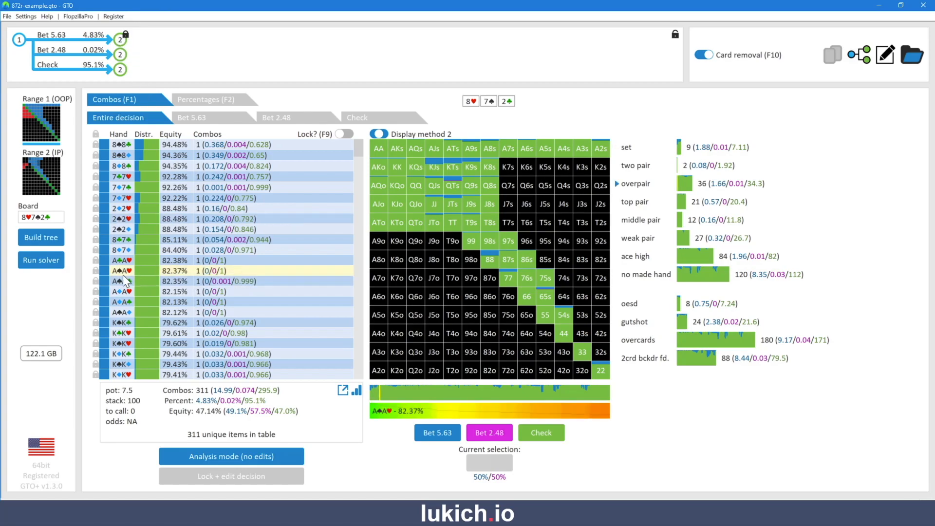
pyautogui.click(49, 263)
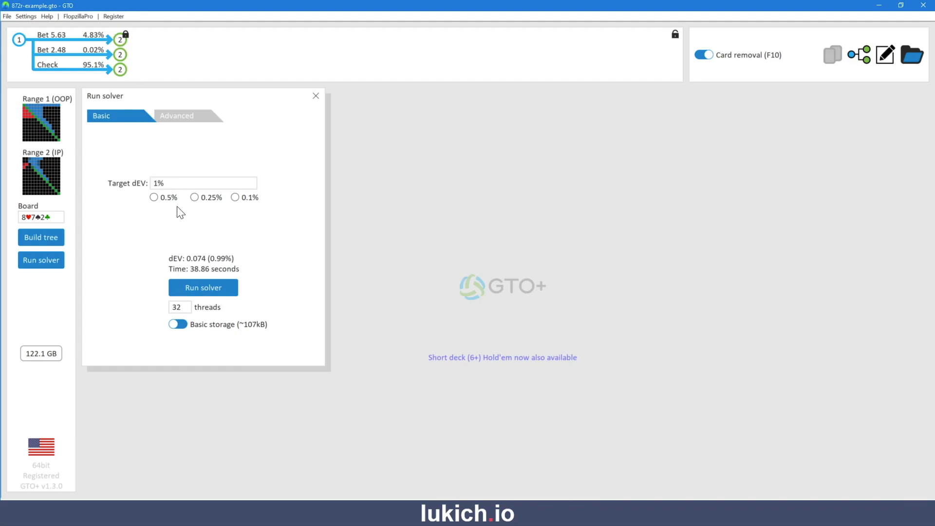
pyautogui.moveTo(123, 49)
pyautogui.click(18, 39)
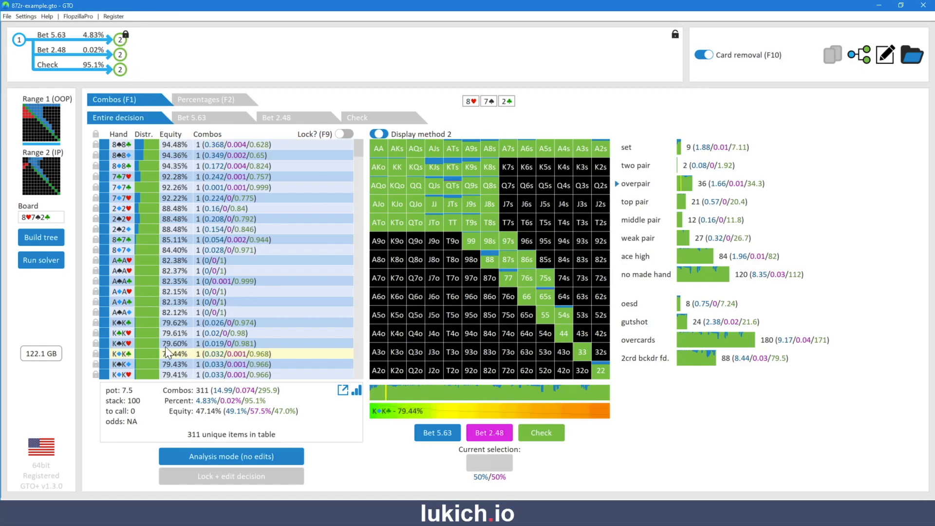
pyautogui.click(48, 260)
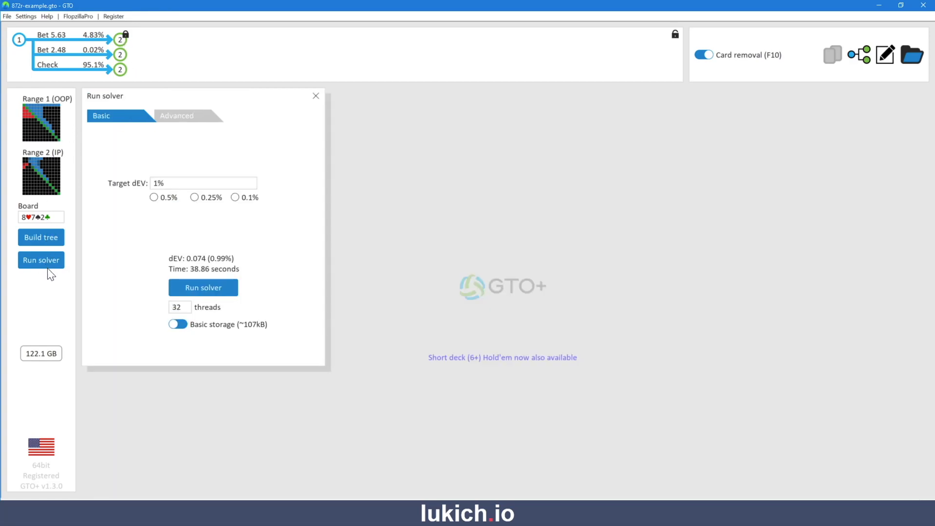
pyautogui.click(203, 286)
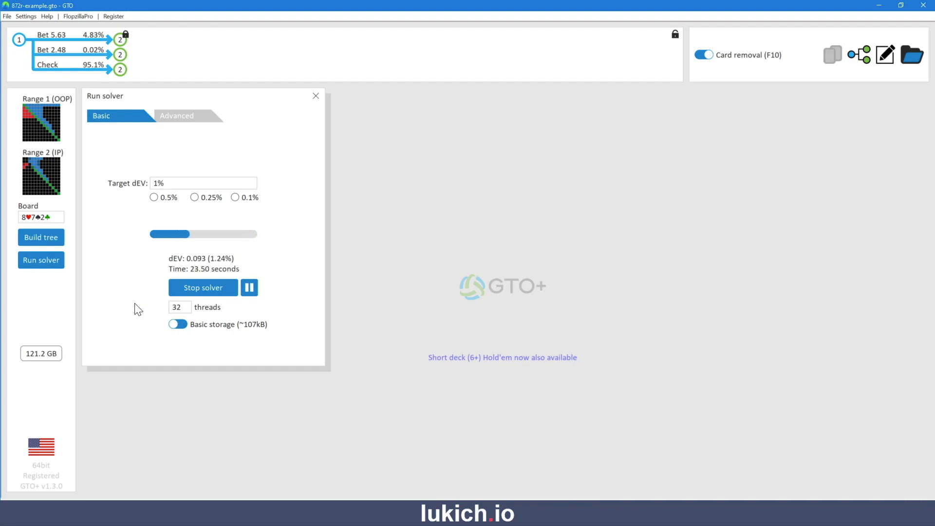
# Examine OOP's opening strategy in the new solution and compare it with IP's locked response to Bet 5.63
pyautogui.click(20, 39)
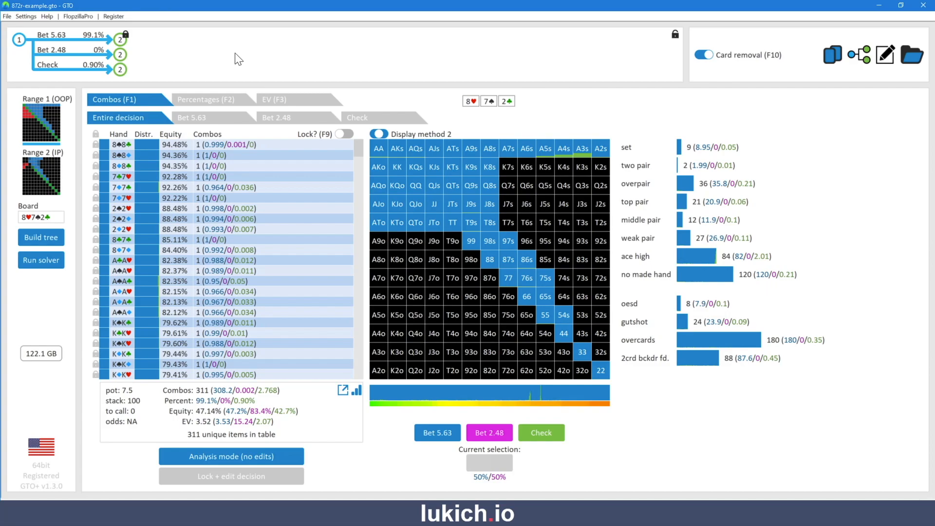
pyautogui.moveTo(48, 34)
pyautogui.click(121, 37)
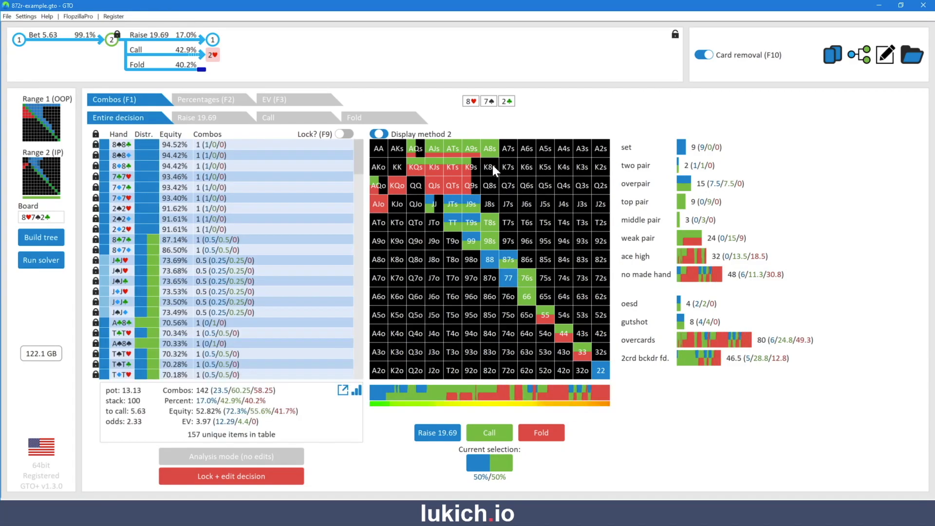
pyautogui.click(19, 40)
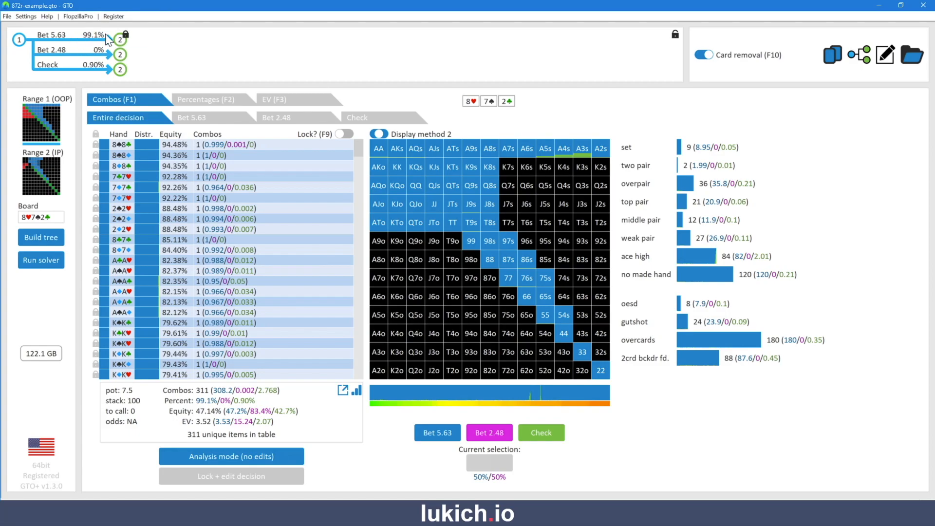
# Compare IP's locked response to Bet 5.63 with OOP's re-solved opening strategy, hand class by hand class
pyautogui.moveTo(203, 425)
pyautogui.click(119, 40)
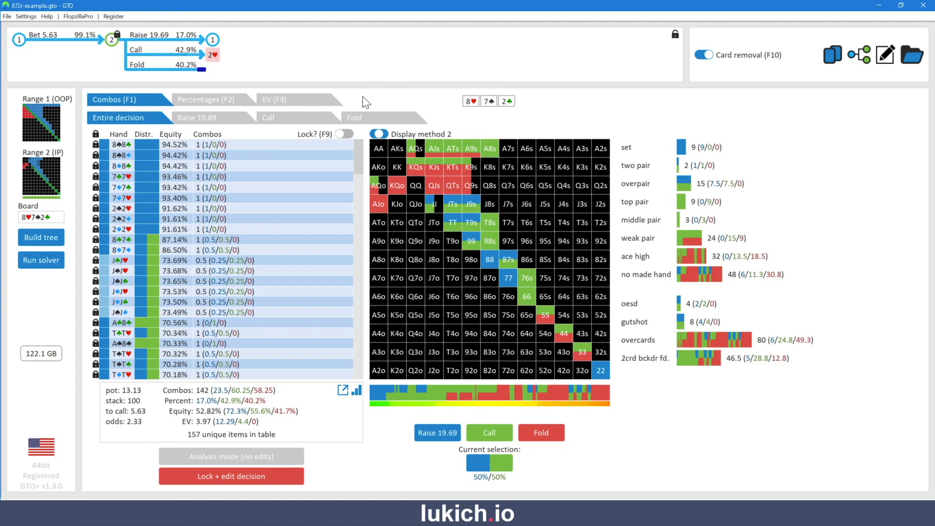
pyautogui.moveTo(398, 186)
pyautogui.click(19, 38)
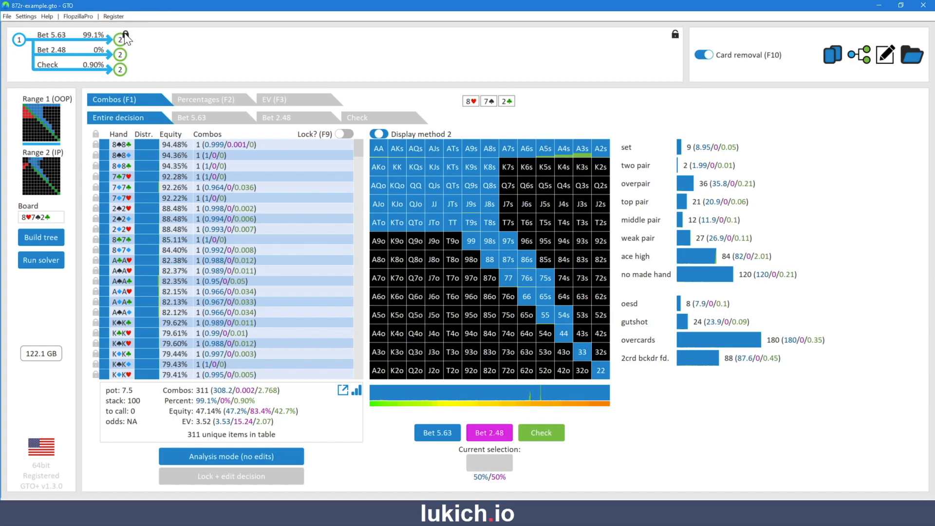
pyautogui.click(119, 41)
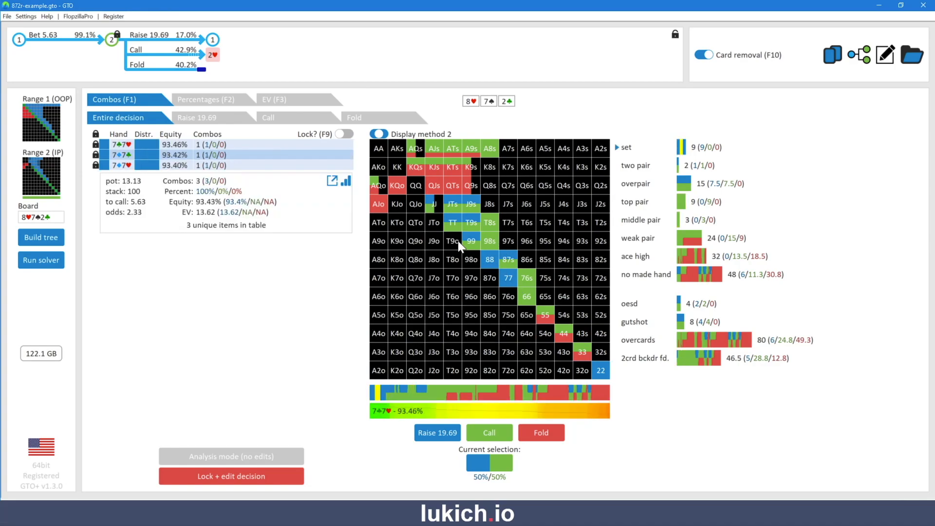
# Review OOP's response to Raise 19.69 and the turn distributions after IP's Call, and return to OOP's opening decision
pyautogui.click(212, 40)
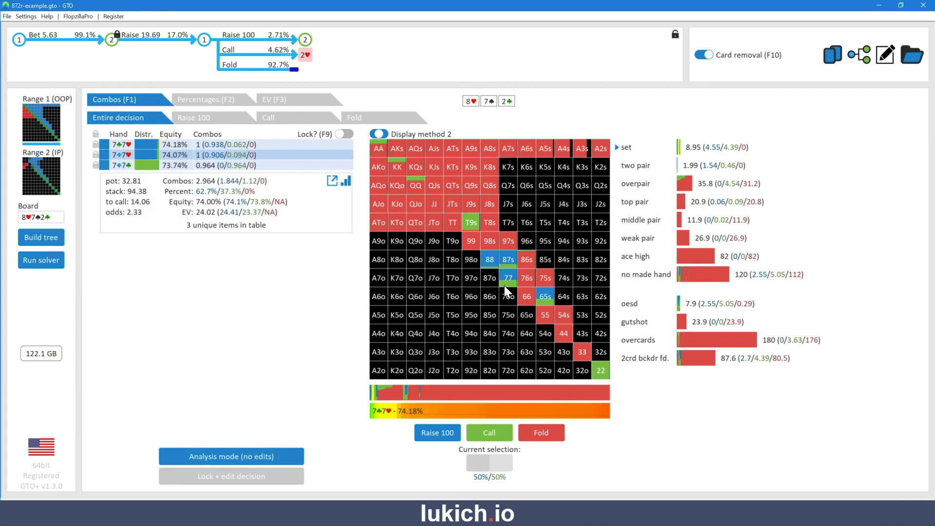
pyautogui.click(112, 40)
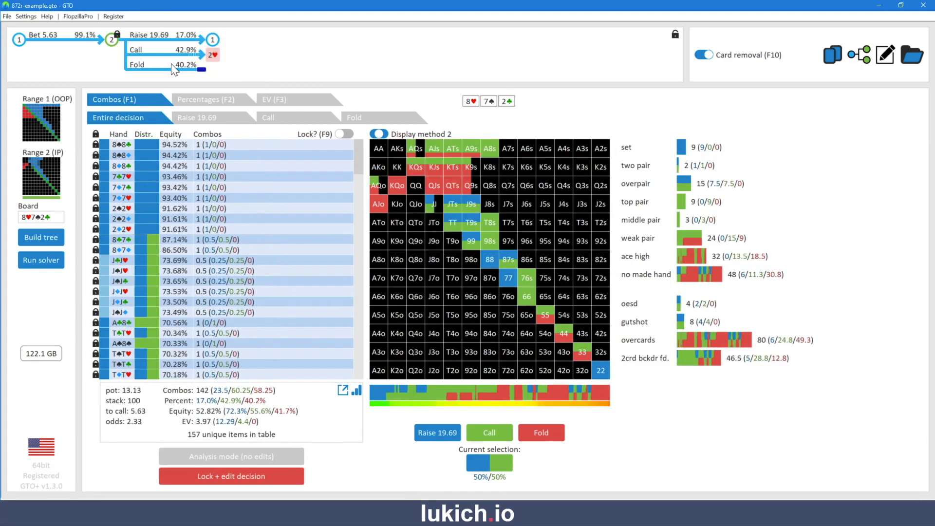
pyautogui.click(211, 54)
pyautogui.click(253, 251)
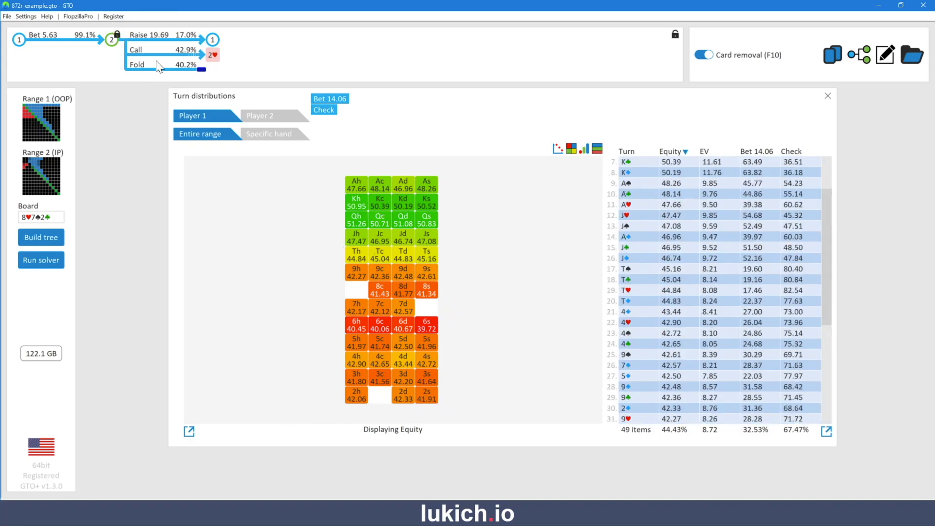
pyautogui.click(112, 42)
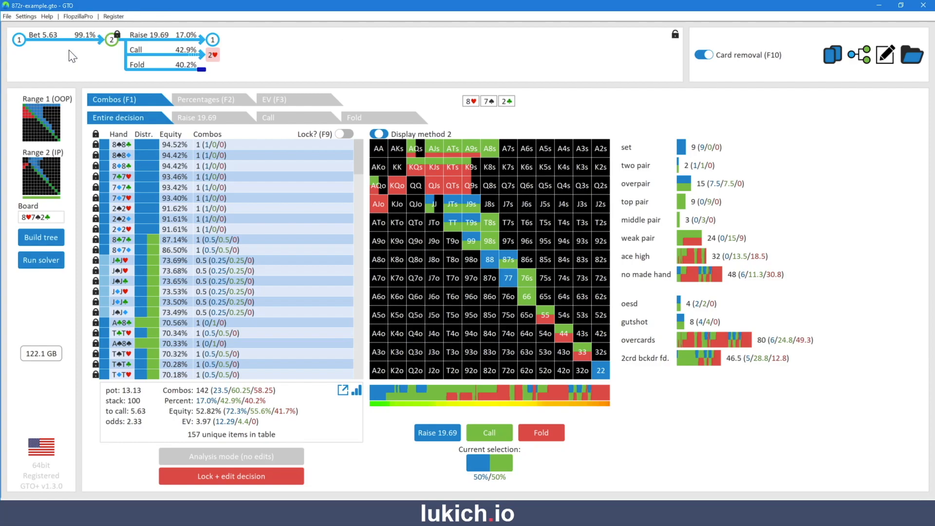
pyautogui.click(18, 41)
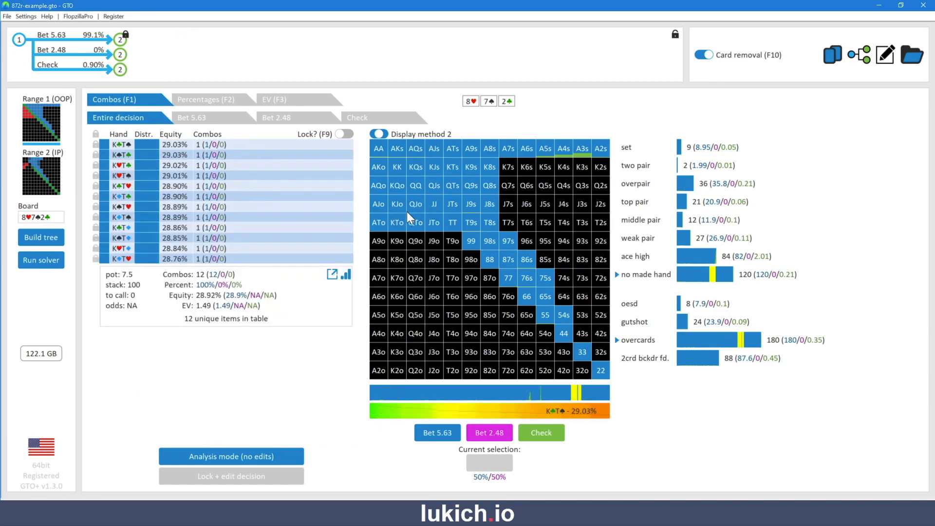
# Remove the lock from IP's decision facing Bet 5.63
pyautogui.click(120, 39)
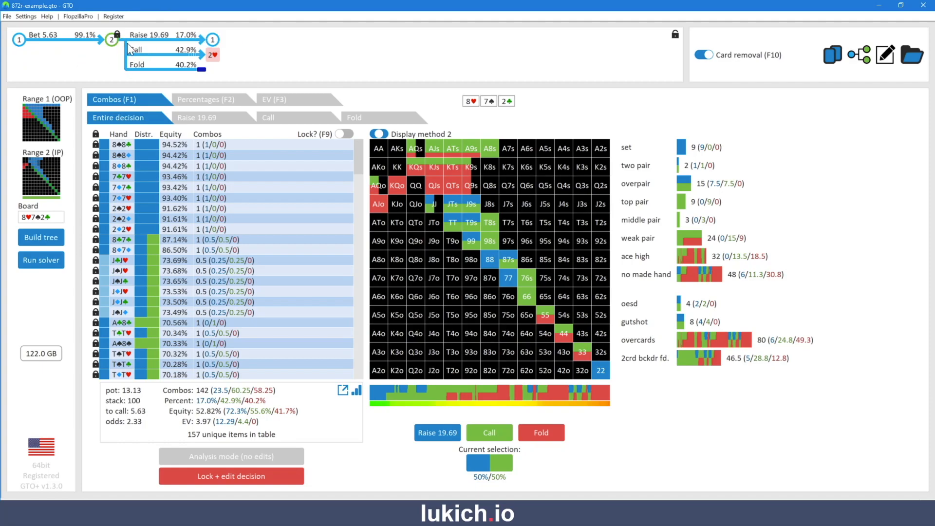
pyautogui.moveTo(134, 45)
pyautogui.moveTo(97, 40)
pyautogui.click(114, 39)
pyautogui.click(114, 40)
pyautogui.click(114, 39)
pyautogui.click(114, 40)
pyautogui.click(114, 40)
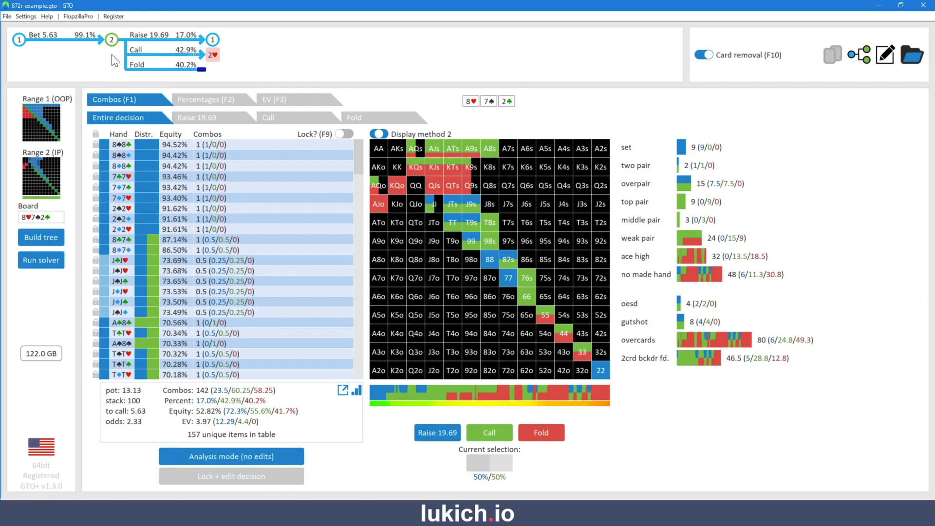